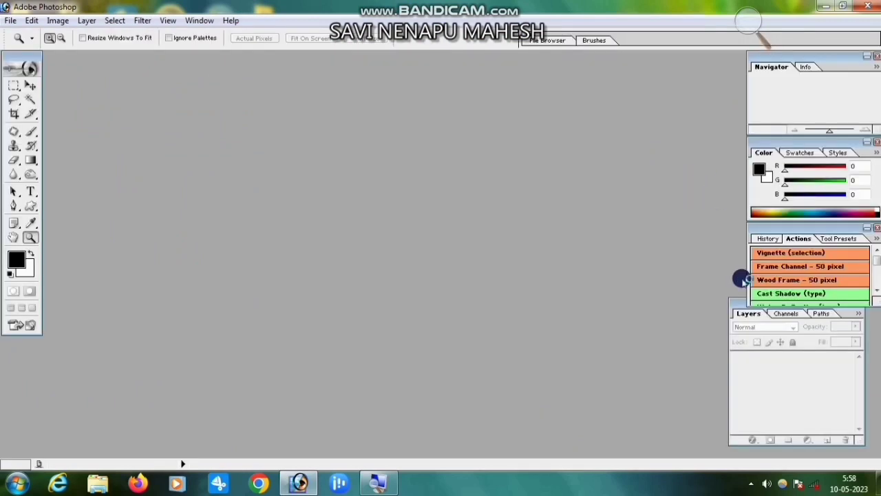
# Create a new document with the 1280 x 720 HDTV 720P preset and a white background, and maximize its window
pyautogui.click(10, 20)
pyautogui.click(27, 31)
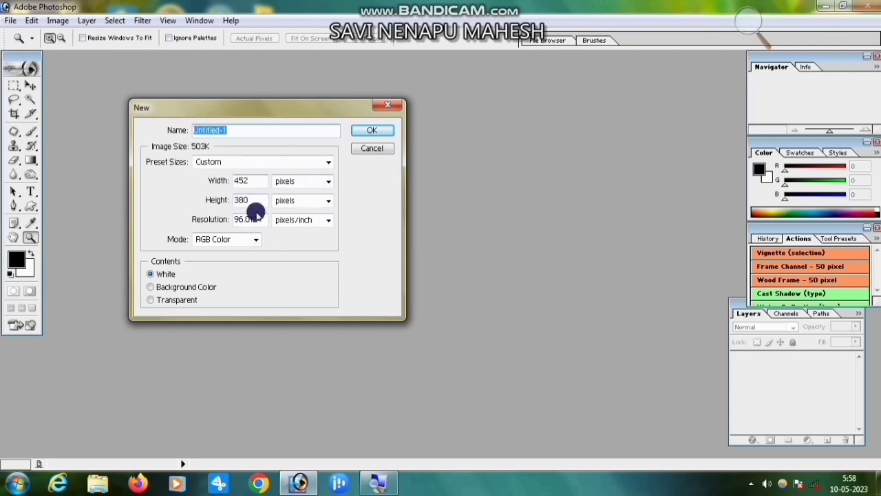
pyautogui.click(229, 165)
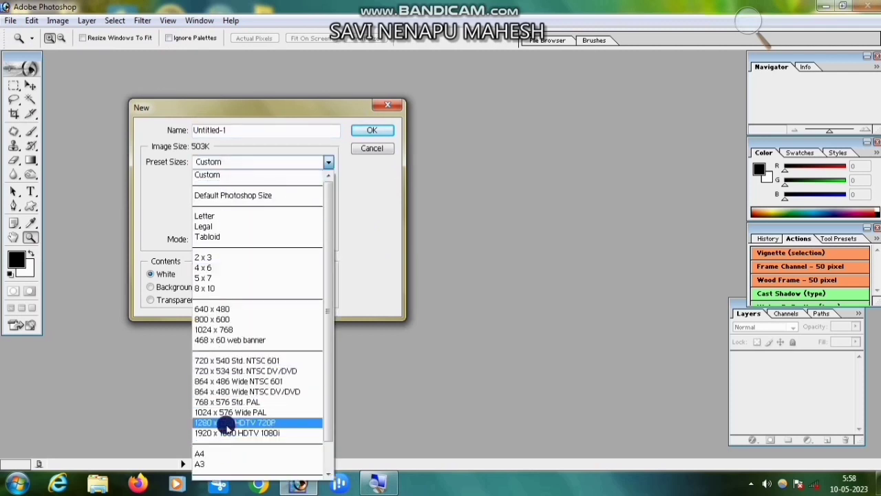
pyautogui.click(228, 426)
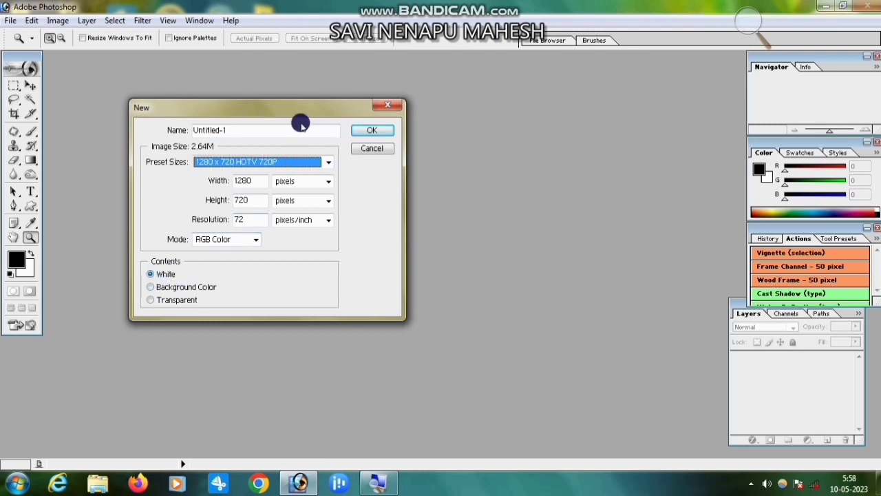
pyautogui.click(377, 133)
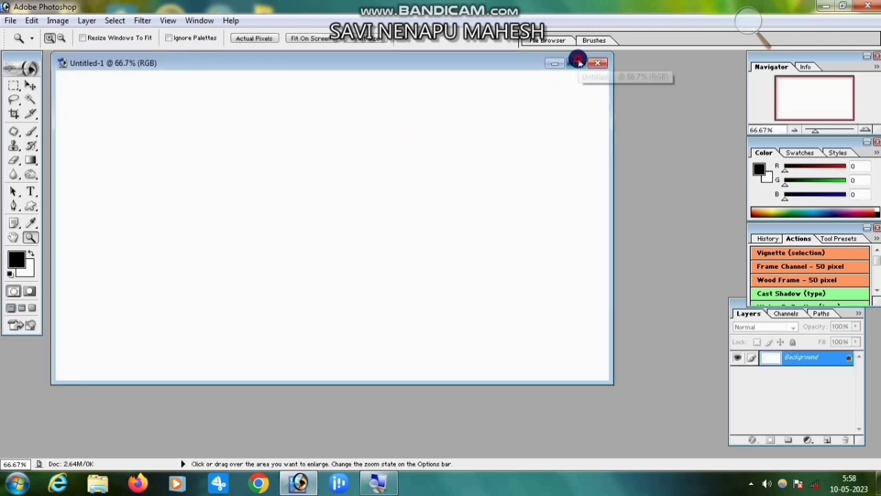
pyautogui.click(577, 63)
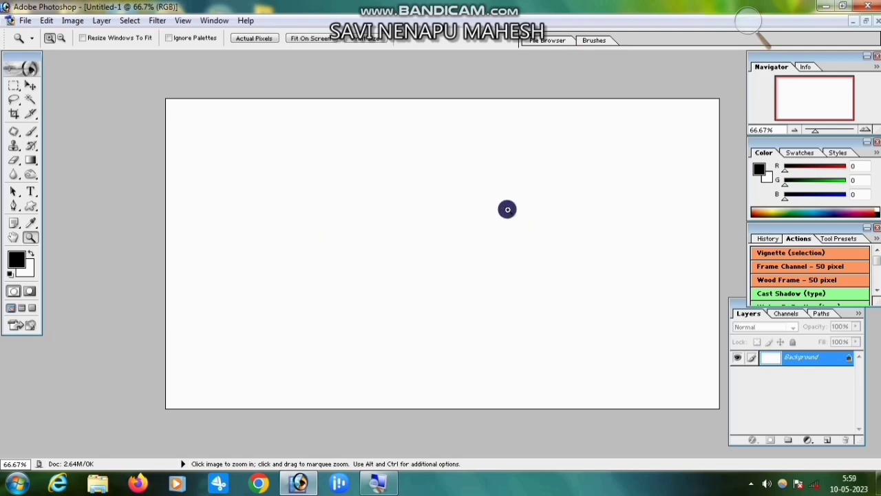
# Open the image "Untitled-1 copy" from the desktop folder "New folder (5)" in Photoshop
pyautogui.click(824, 7)
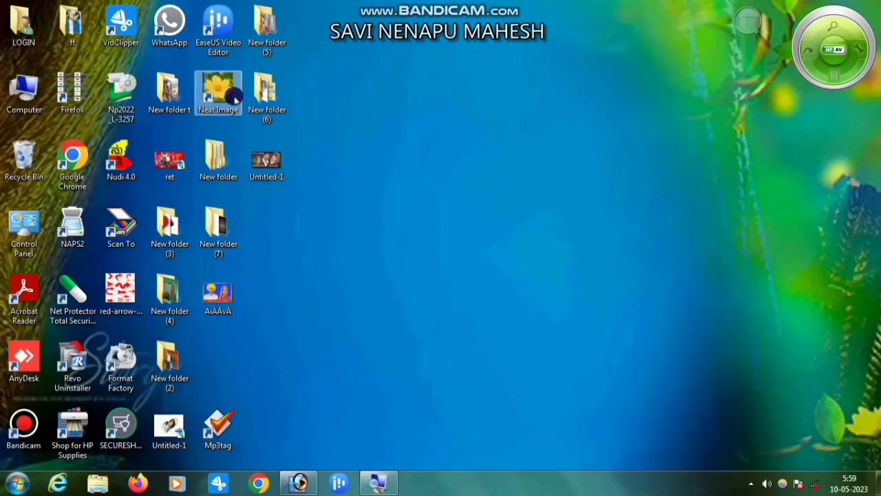
pyautogui.doubleClick(261, 26)
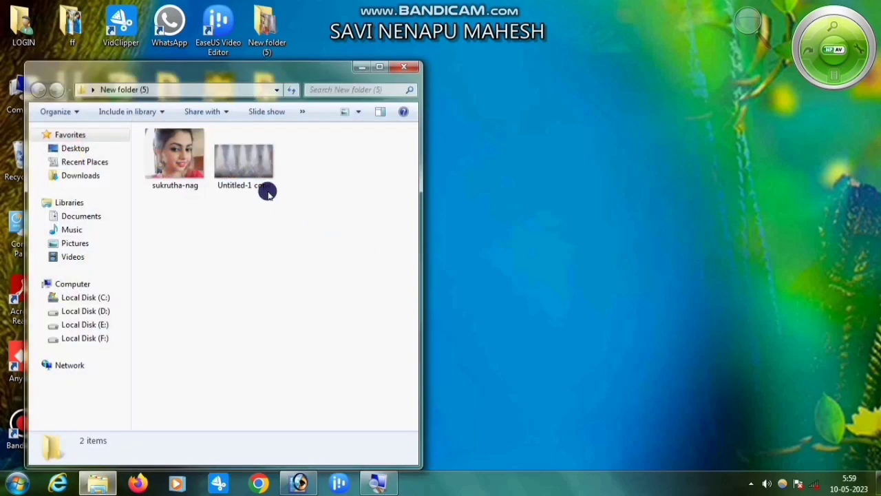
pyautogui.moveTo(266, 190); pyautogui.dragTo(607, 135)
# Copy the grey textured image into the new document as a layer and align it to cover the whole canvas
pyautogui.click(31, 85)
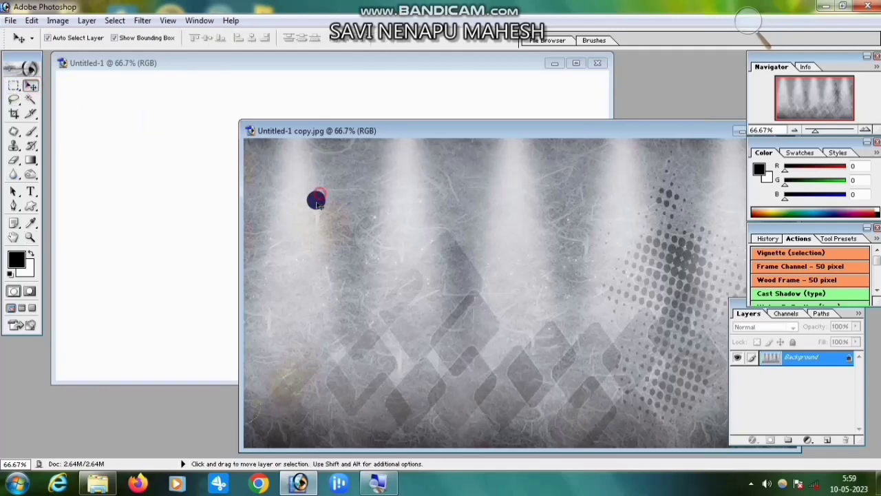
pyautogui.moveTo(314, 197); pyautogui.dragTo(187, 128)
pyautogui.click(576, 63)
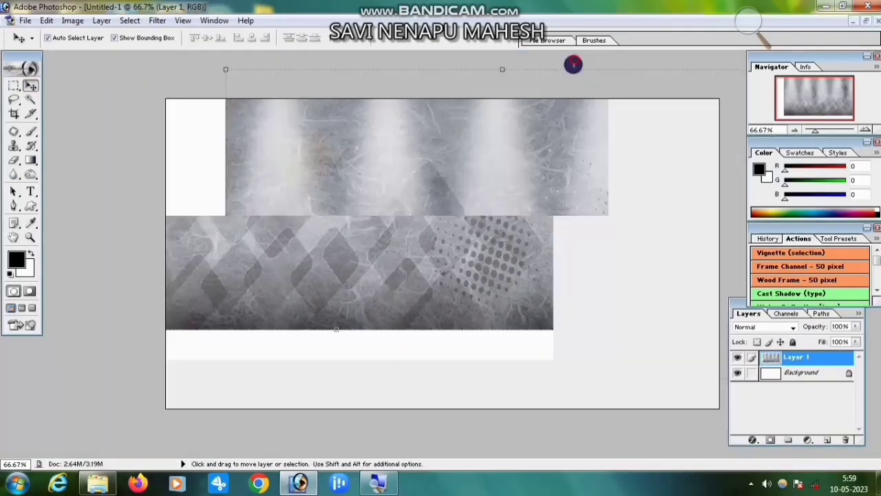
pyautogui.moveTo(497, 195); pyautogui.dragTo(454, 228)
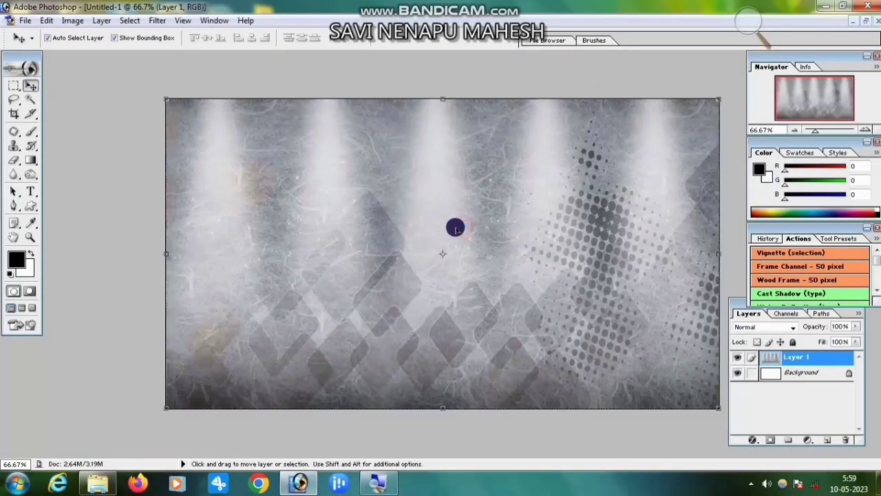
# Close the source image "Untitled-1 copy.jpg" and maximize the Untitled-1 document window
pyautogui.click(866, 21)
pyautogui.click(641, 195)
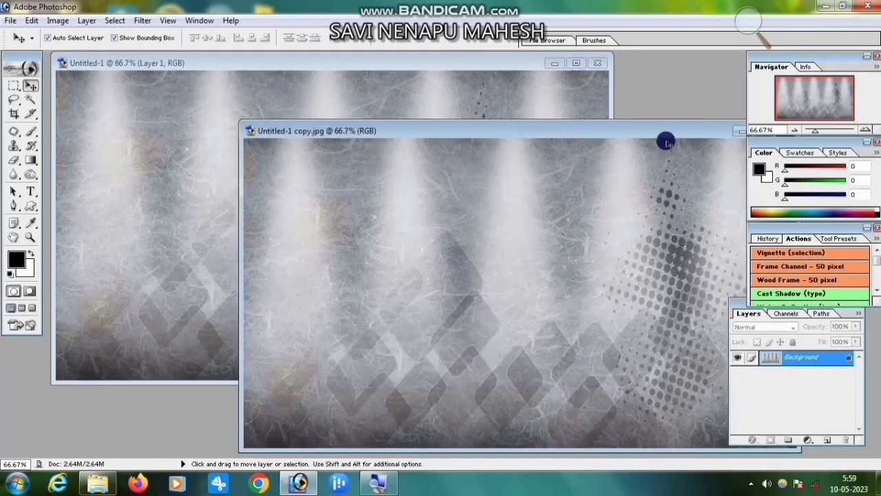
pyautogui.moveTo(667, 138); pyautogui.dragTo(496, 136)
pyautogui.click(614, 135)
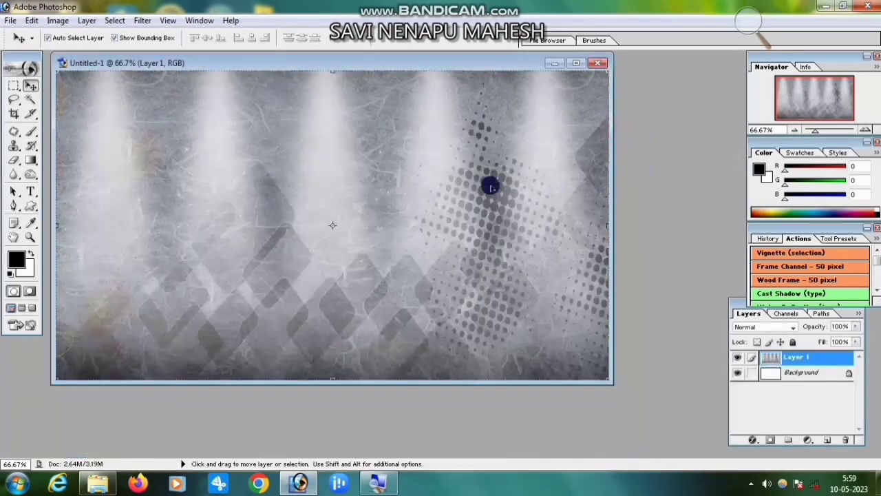
pyautogui.click(577, 64)
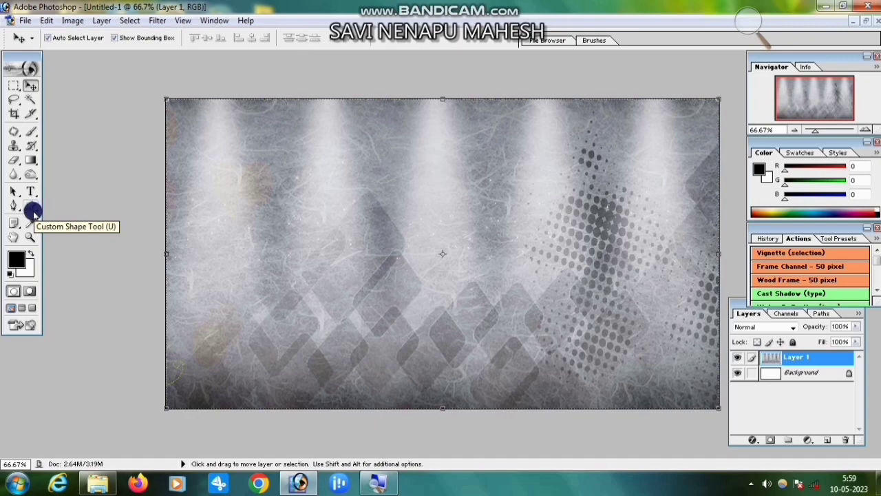
# Display the available shape tools and choose the Custom Shape Tool
pyautogui.press('alt')
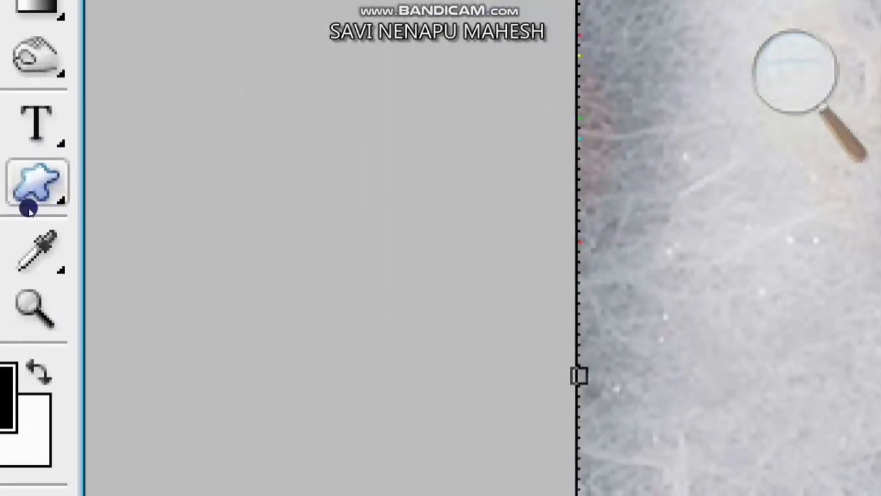
pyautogui.click(34, 206)
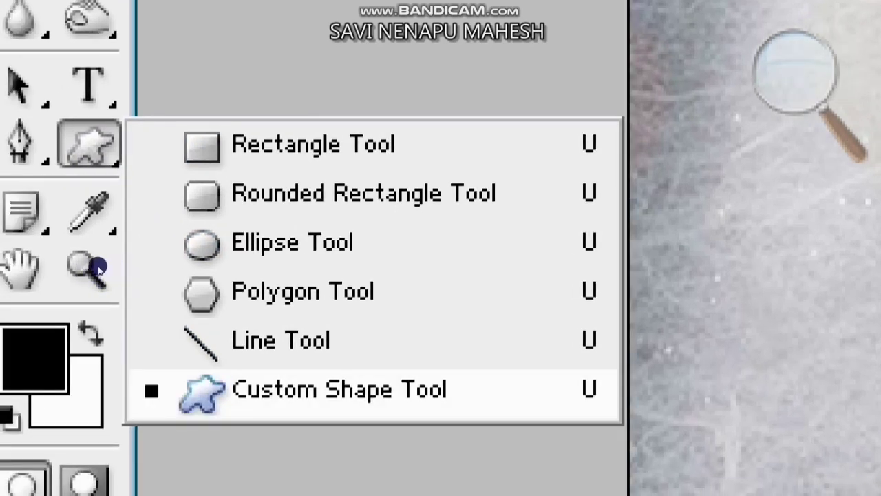
pyautogui.click(101, 267)
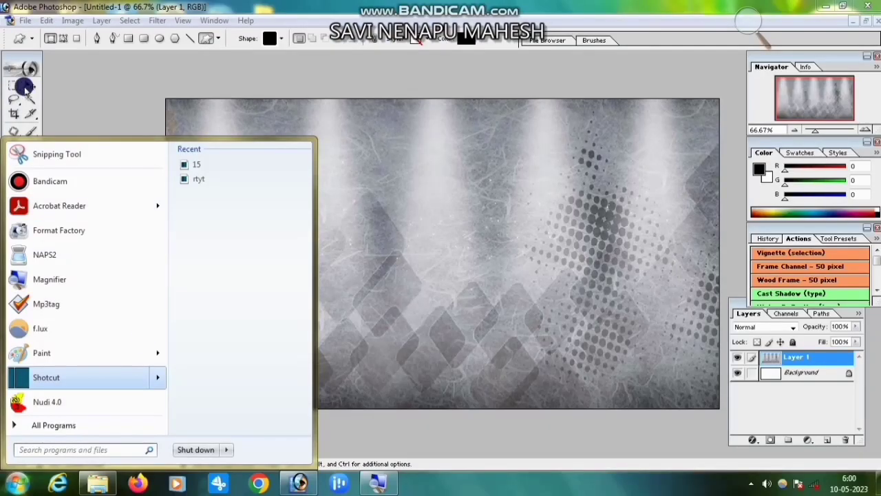
# Activate the Move tool and switch its Auto Select Layer option off and back on
pyautogui.click(31, 91)
pyautogui.click(30, 90)
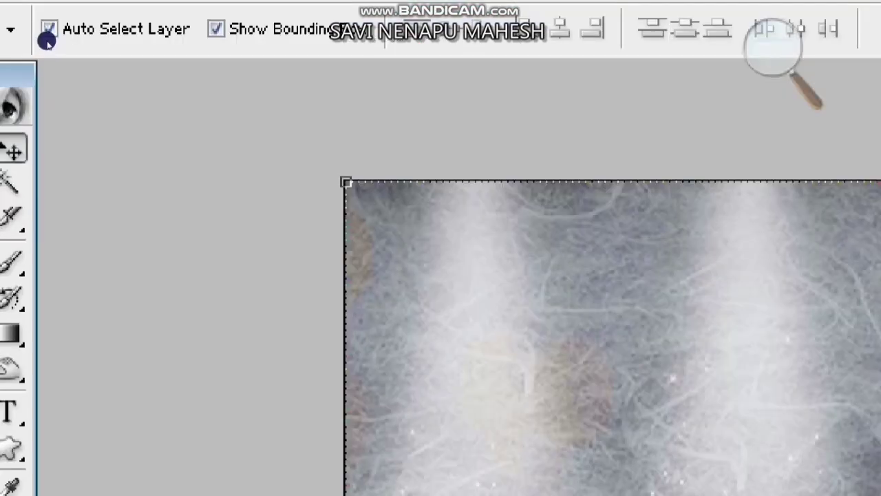
pyautogui.click(48, 29)
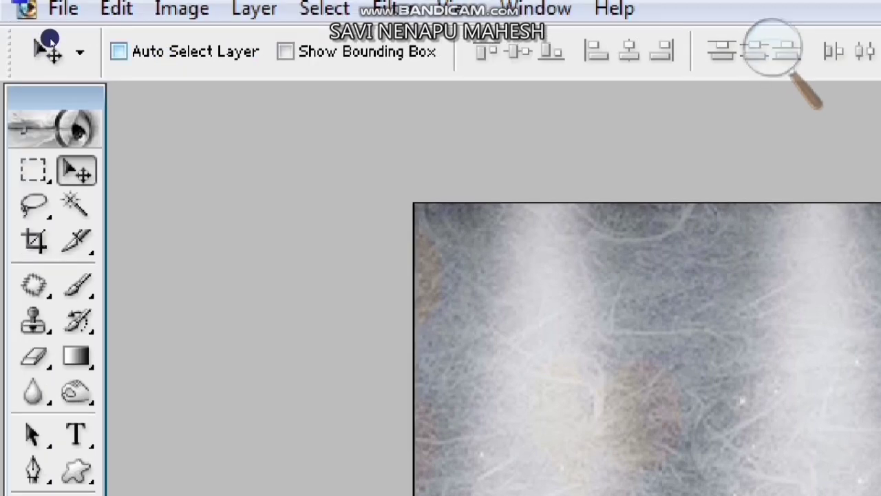
pyautogui.click(117, 39)
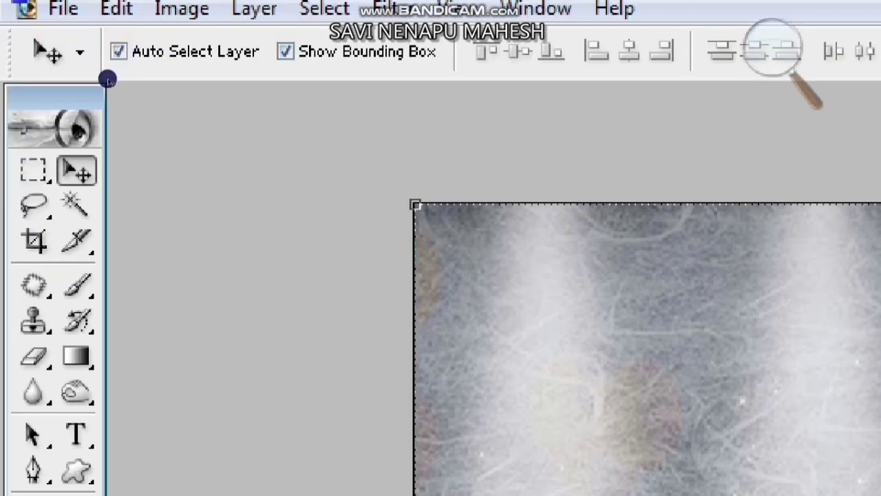
pyautogui.click(31, 97)
pyautogui.click(36, 86)
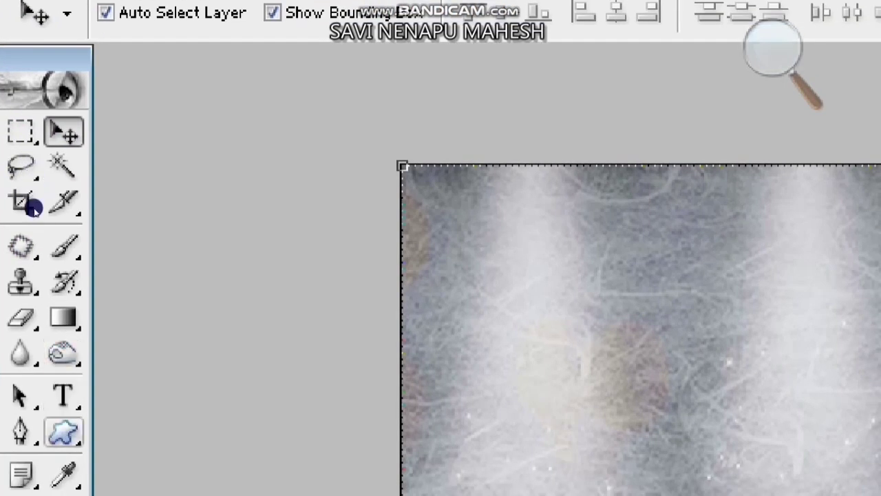
# Activate the Custom Shape Tool and set it to draw shape layers instead of paths
pyautogui.click(32, 206)
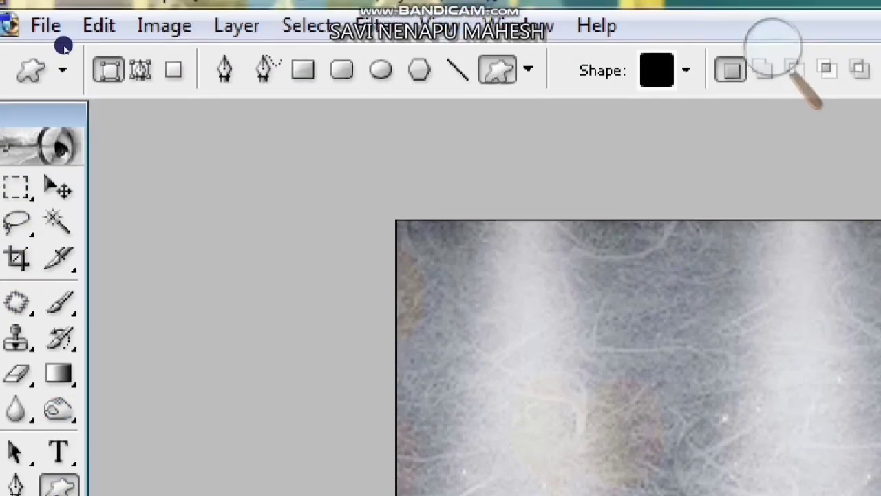
pyautogui.click(140, 70)
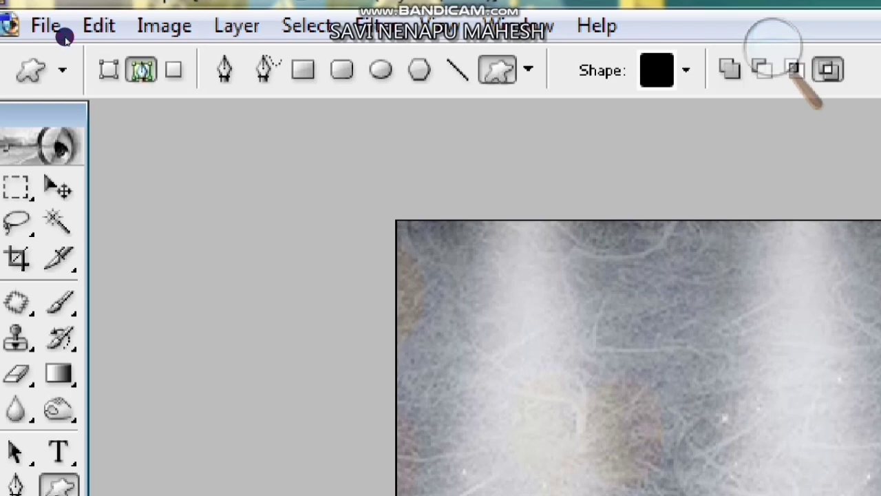
pyautogui.click(109, 69)
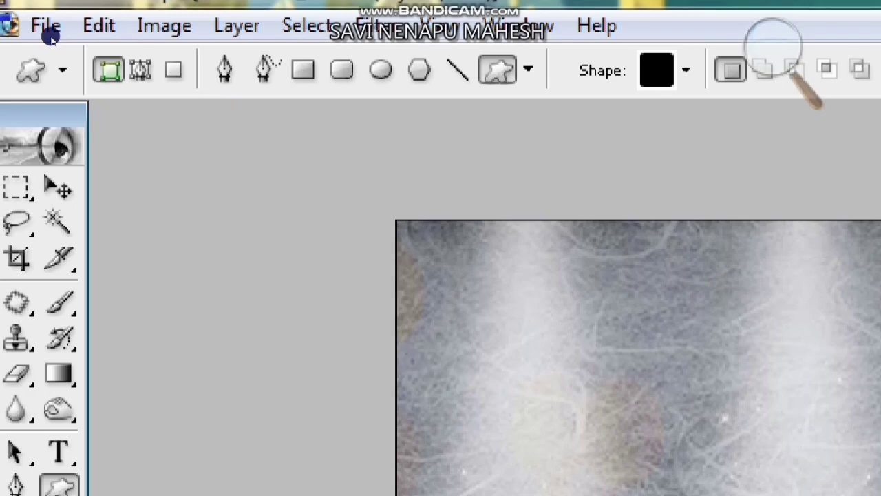
pyautogui.press('super+minus')
pyautogui.press('super')
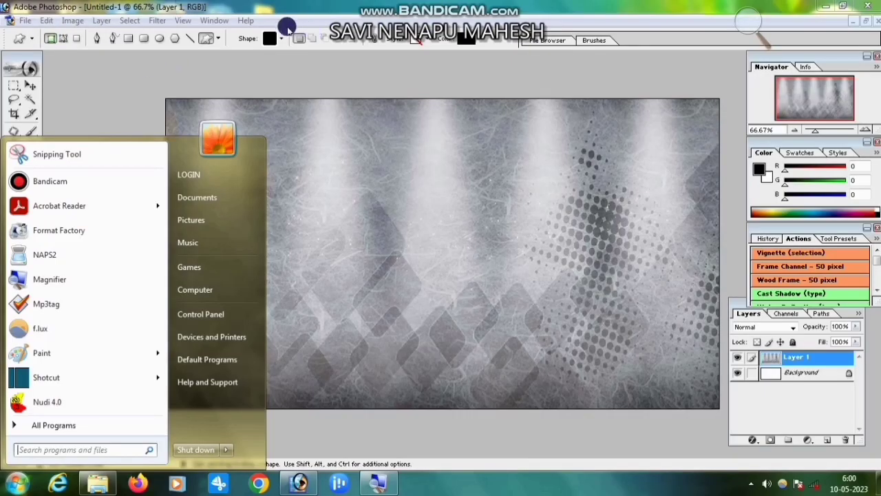
# Replace the current custom shapes with the complete "All" shape set
pyautogui.click(284, 39)
pyautogui.click(285, 39)
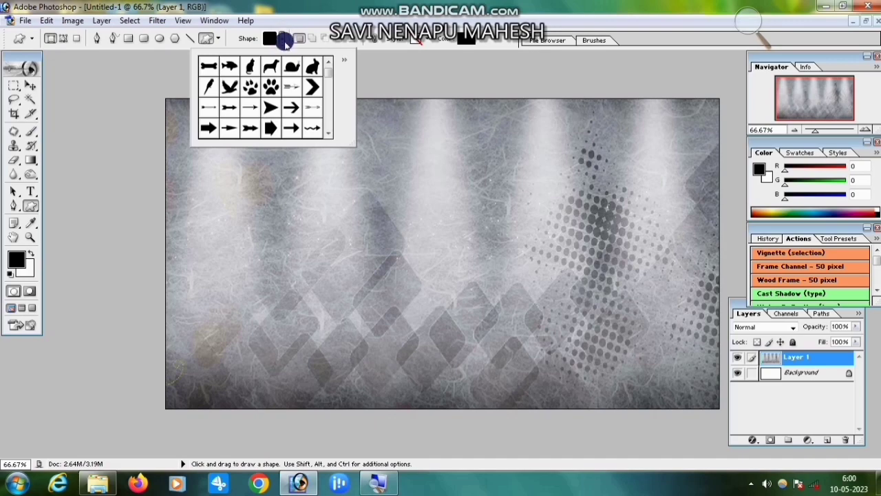
pyautogui.press('super+plus')
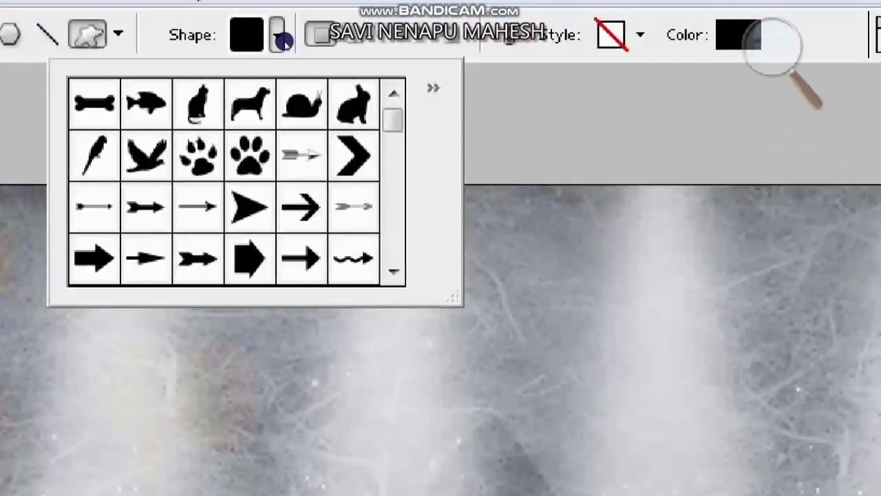
pyautogui.click(280, 39)
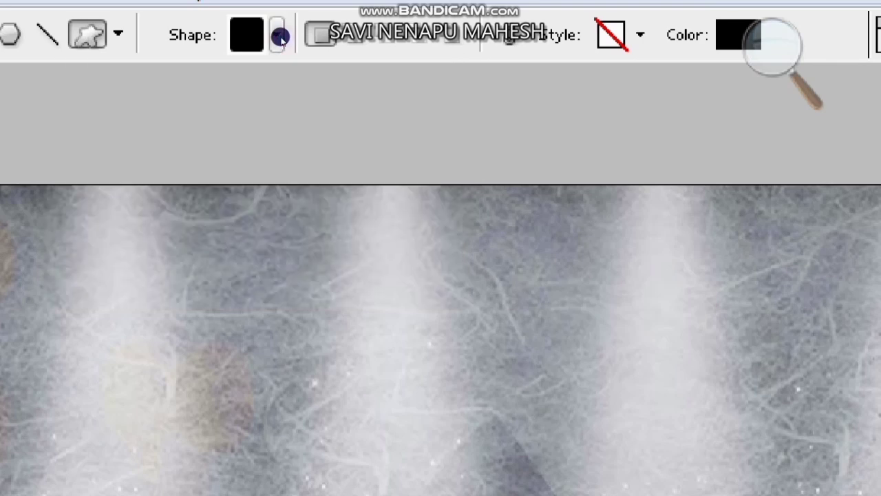
pyautogui.click(280, 38)
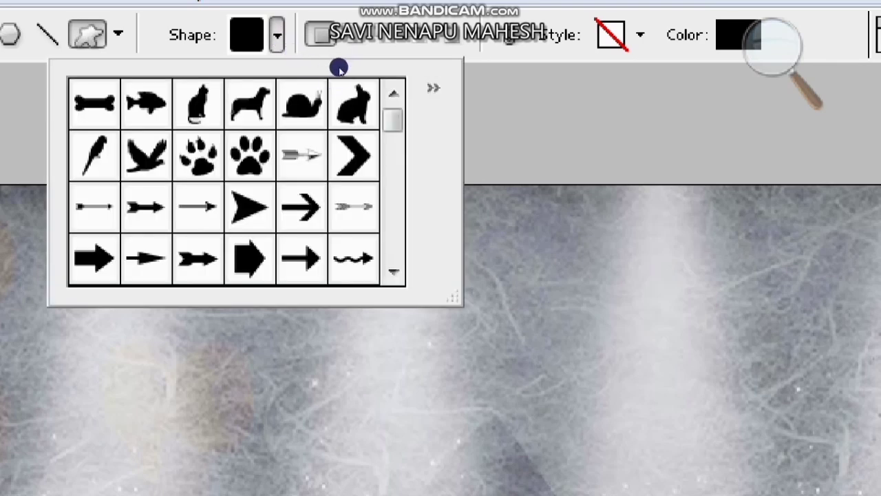
pyautogui.click(433, 88)
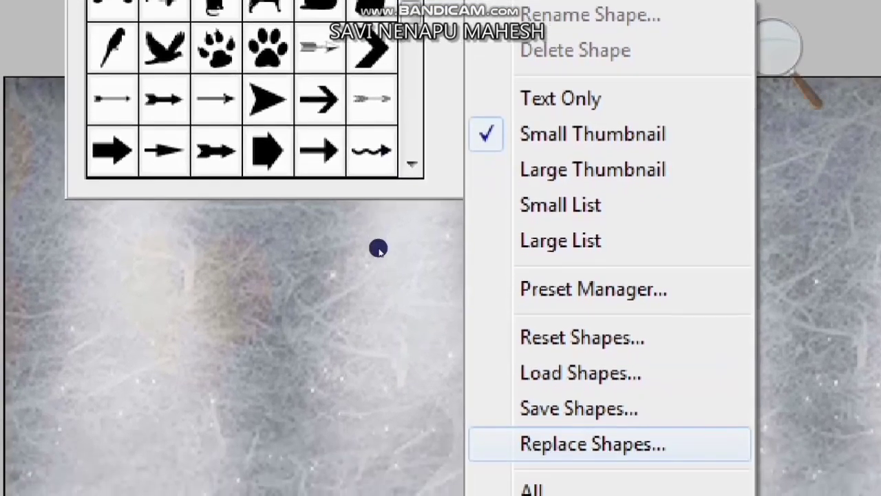
pyautogui.press('Down')
pyautogui.press('Return')
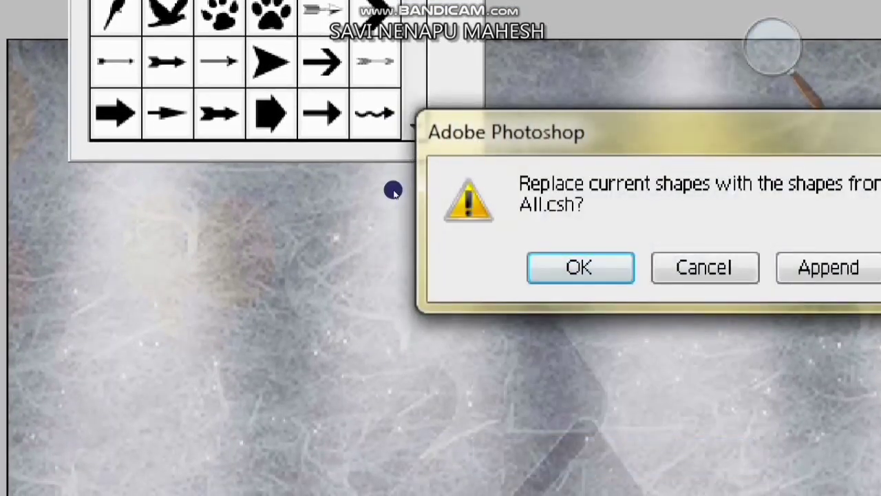
pyautogui.press('Return')
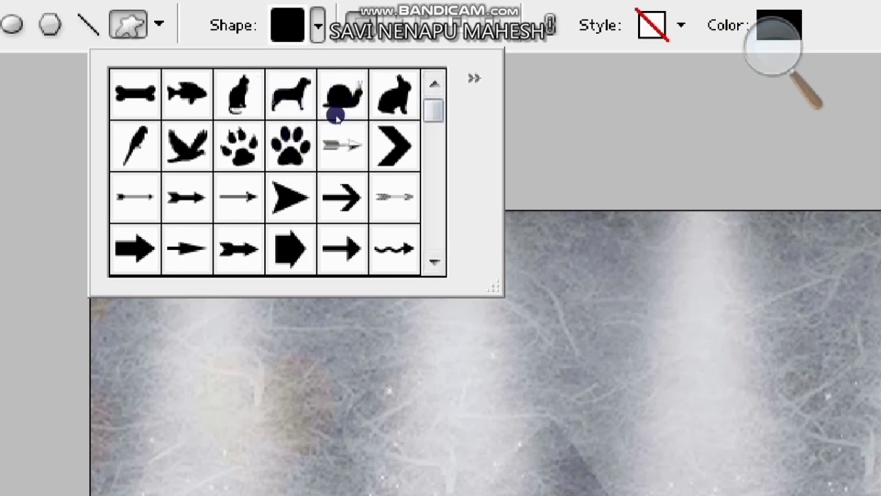
# Look through the full custom shape library, from the animals and arrows to the hearts, moons and squares
pyautogui.scroll(-10, 327, 81)
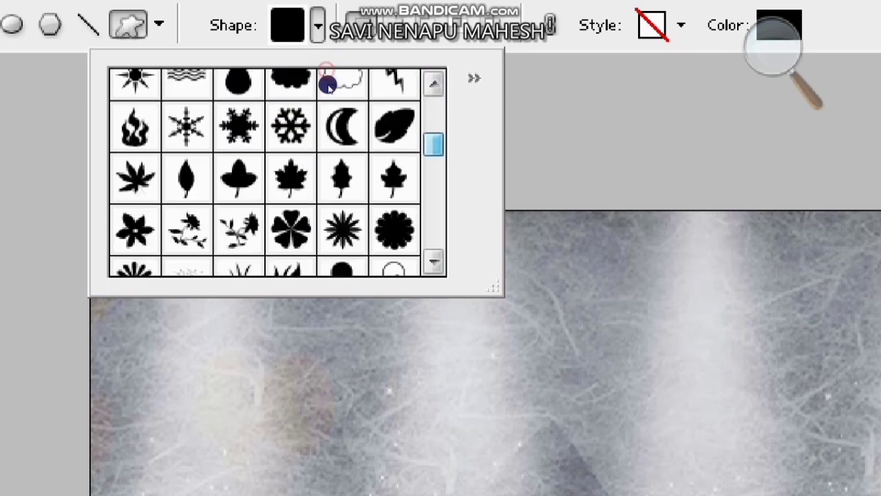
pyautogui.scroll(12, 326, 119)
pyautogui.scroll(-4, 324, 63)
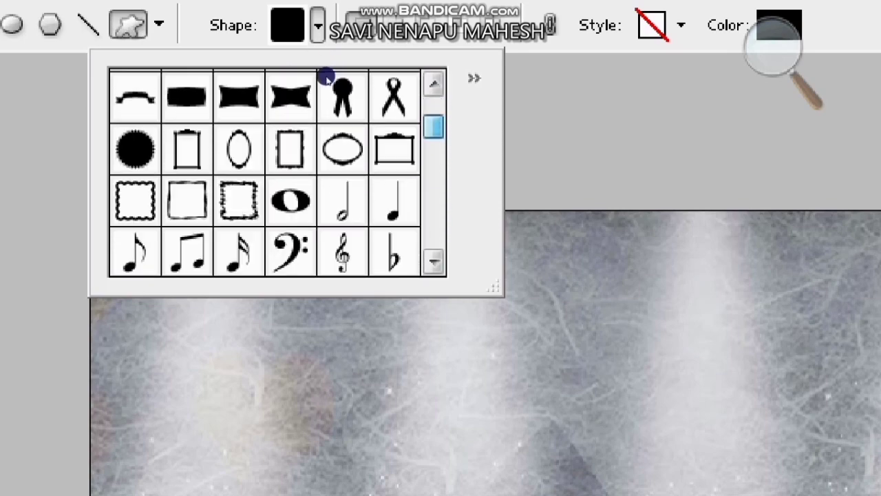
pyautogui.scroll(6, 326, 80)
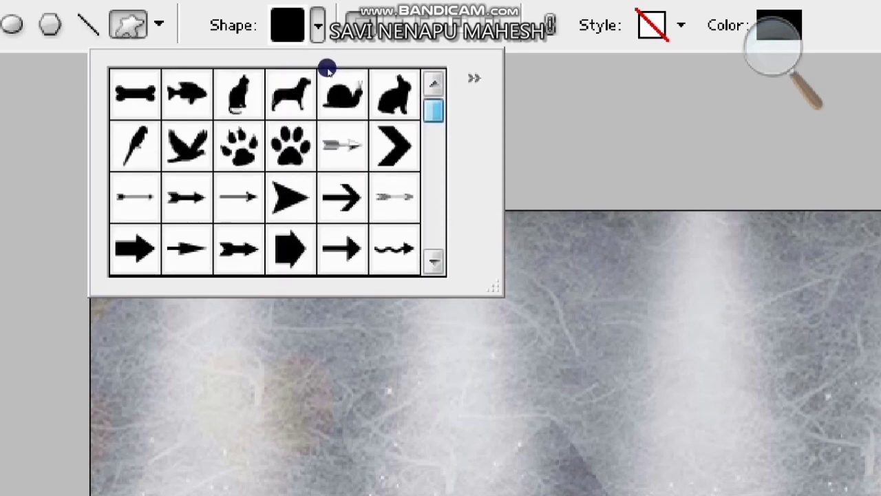
pyautogui.scroll(-8, 326, 69)
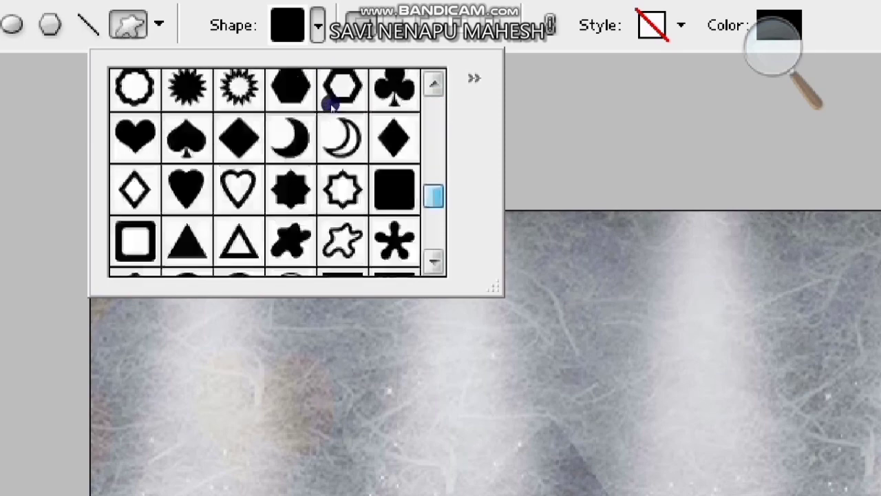
pyautogui.scroll(1, 330, 109)
pyautogui.scroll(2, 331, 109)
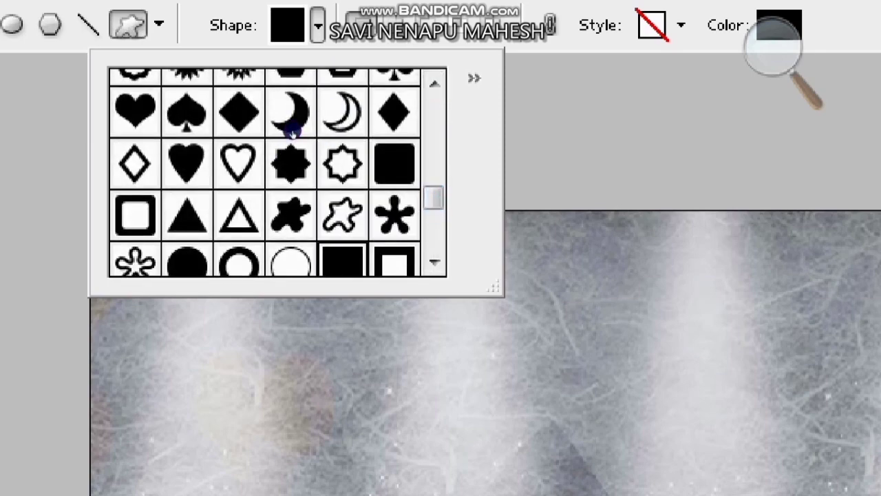
pyautogui.scroll(-1, 292, 134)
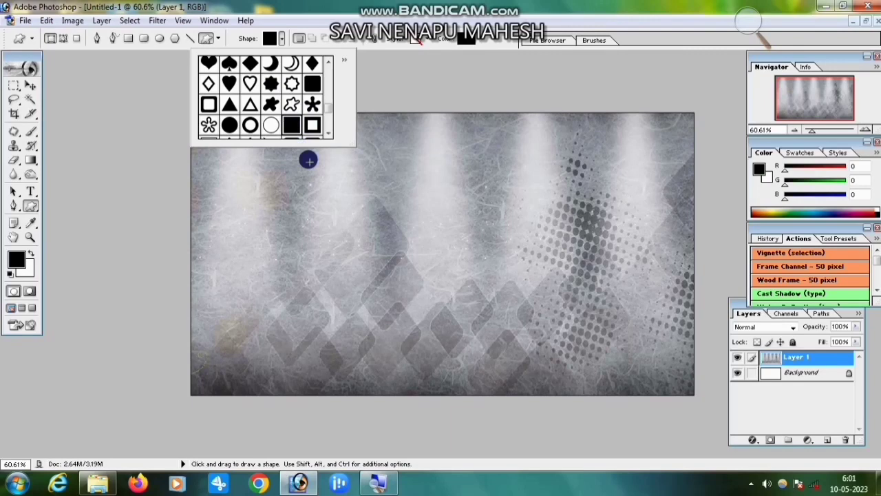
# Draw a large black square shape layer in the middle of the canvas
pyautogui.click(308, 161)
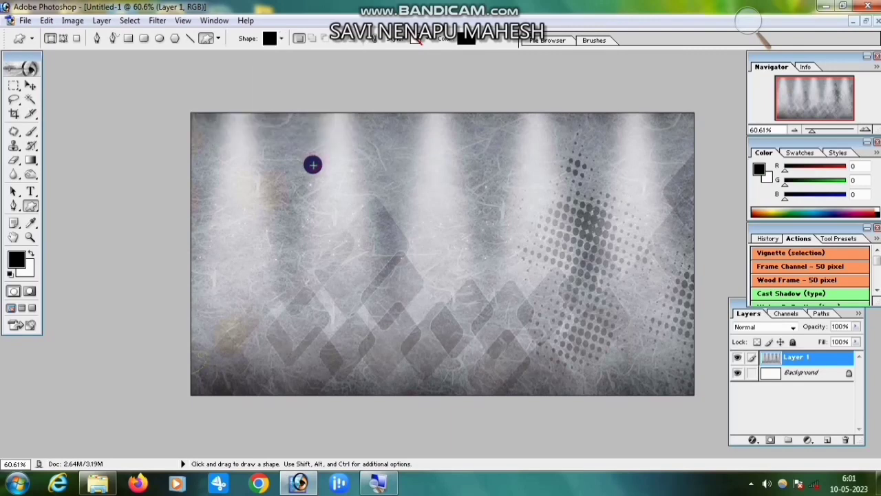
pyautogui.moveTo(310, 146); pyautogui.dragTo(518, 409)
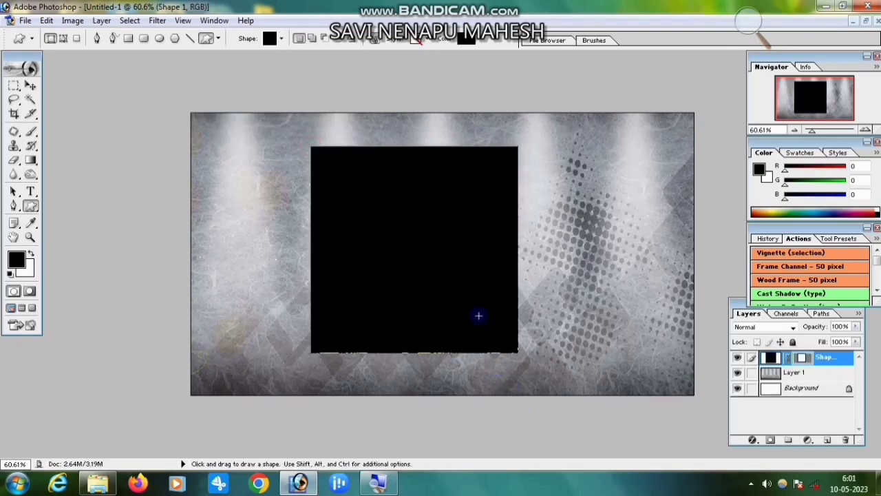
# Set the foreground color to red (R 247, G 8, B 8) and undo the black square
pyautogui.click(16, 259)
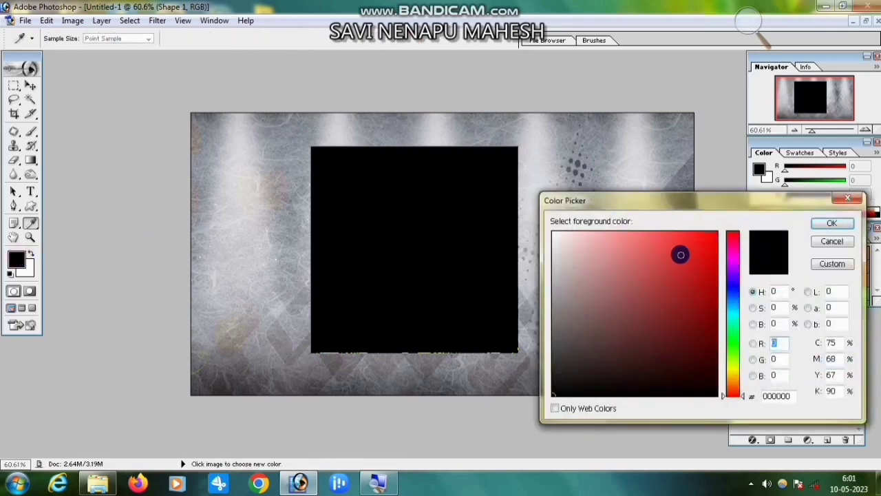
pyautogui.click(712, 237)
pyautogui.click(830, 223)
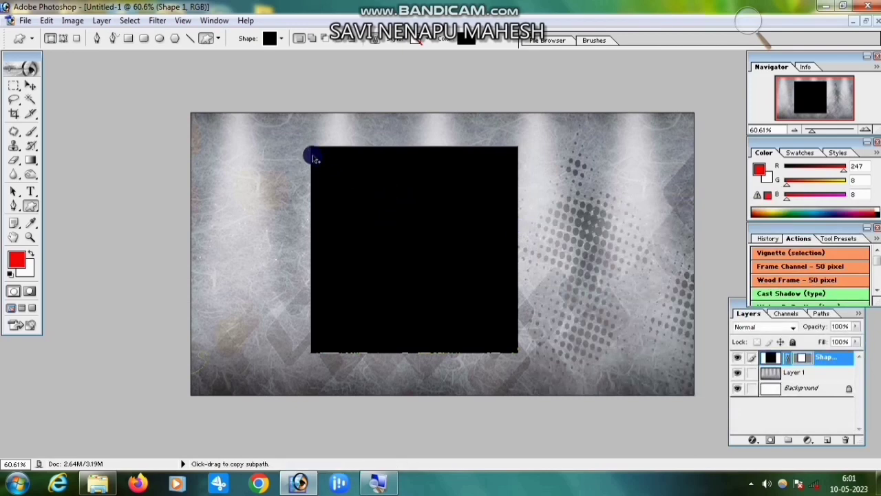
pyautogui.hotkey('ctrl', 'z')
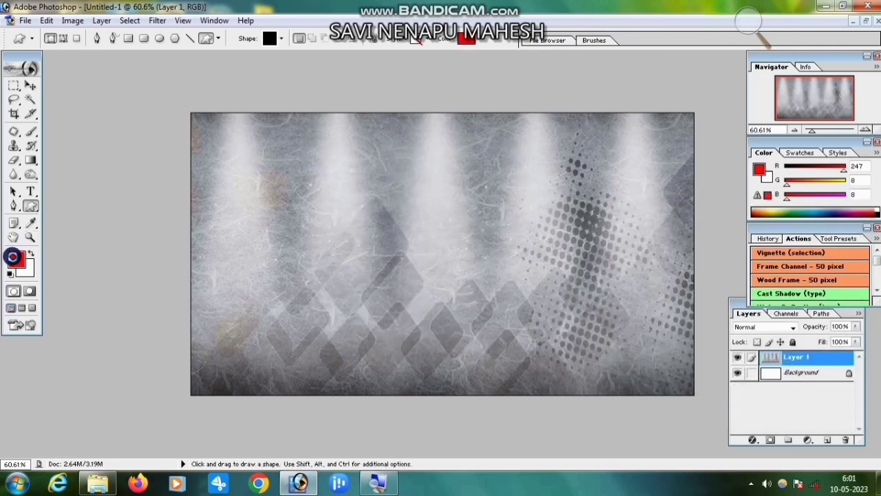
# Draw a large square shape layer in the red foreground color in the middle of the canvas
pyautogui.click(16, 256)
pyautogui.click(830, 223)
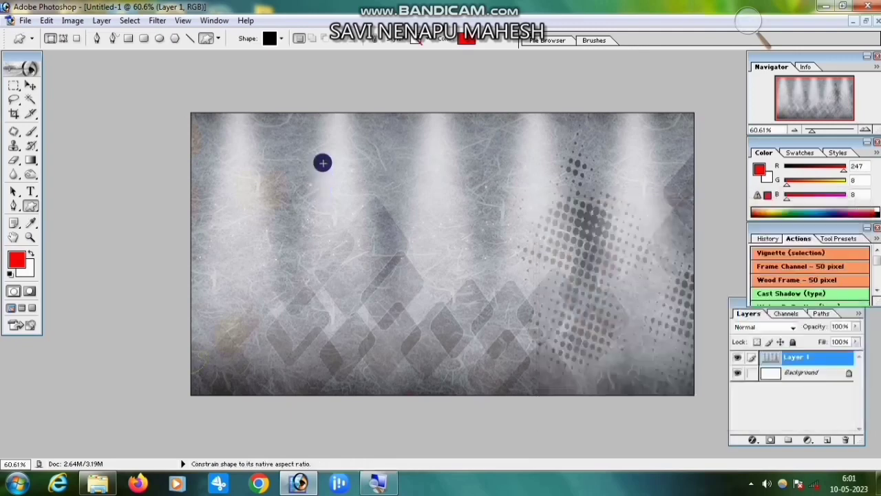
pyautogui.moveTo(320, 146); pyautogui.dragTo(528, 357)
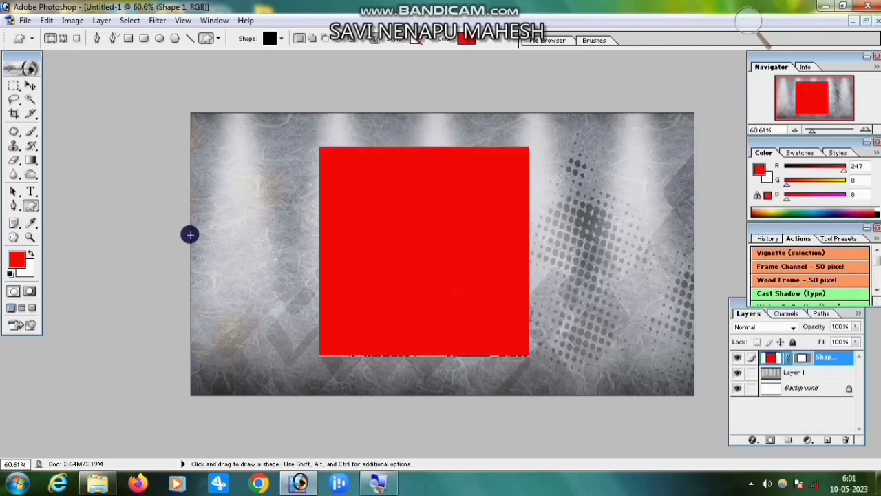
# Free-transform the red square into a diamond near the canvas center, rotated about -46.9° and scaled to about 82.1%
pyautogui.click(30, 85)
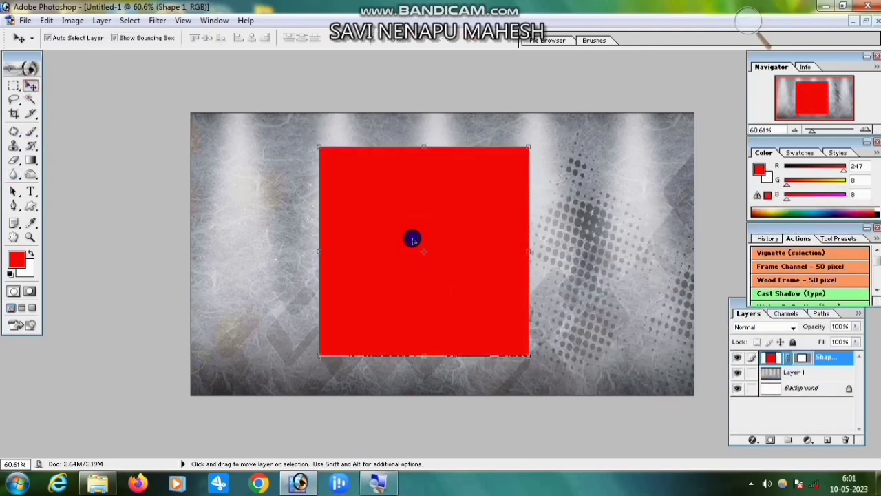
pyautogui.hotkey('ctrl', 't')
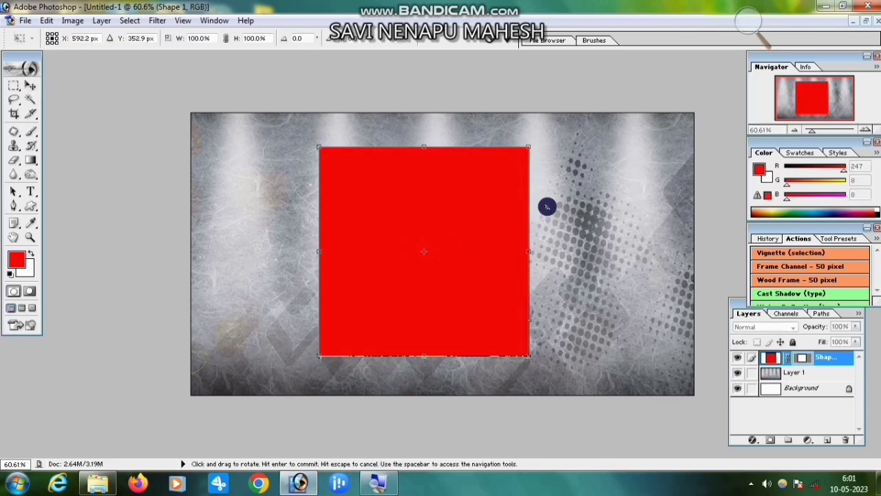
pyautogui.moveTo(546, 204); pyautogui.dragTo(482, 123)
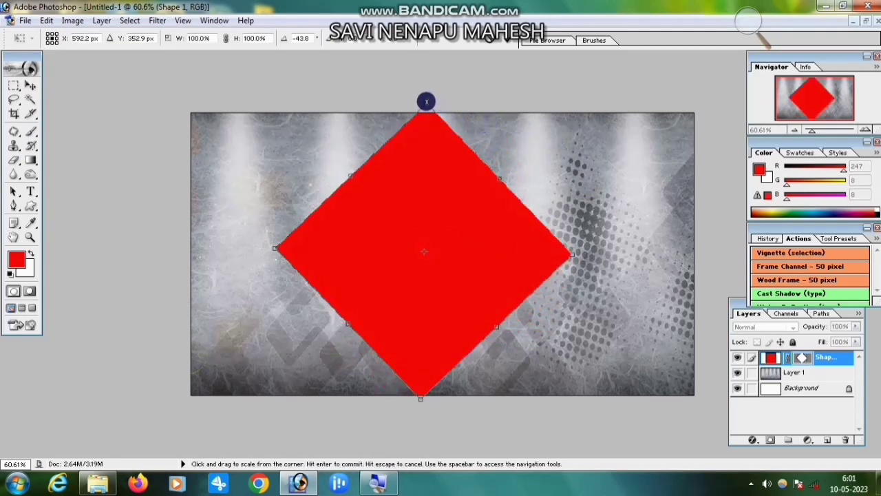
pyautogui.moveTo(426, 102); pyautogui.dragTo(427, 136)
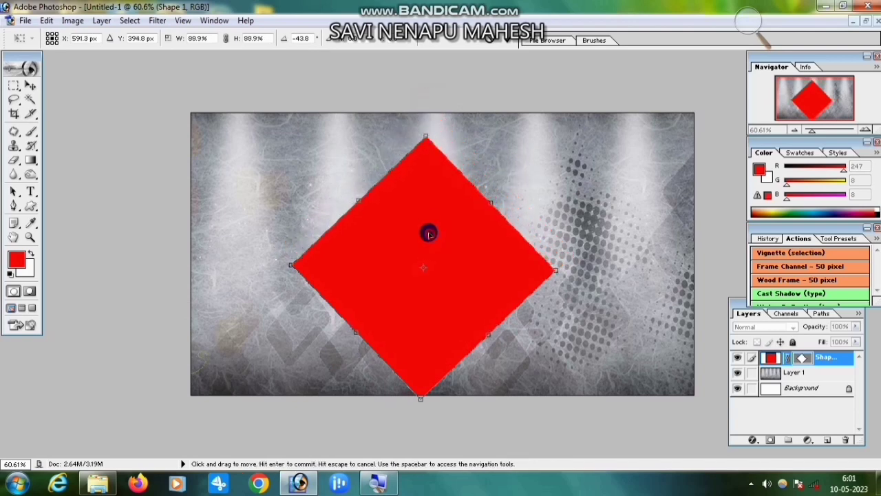
pyautogui.moveTo(565, 184); pyautogui.dragTo(529, 199)
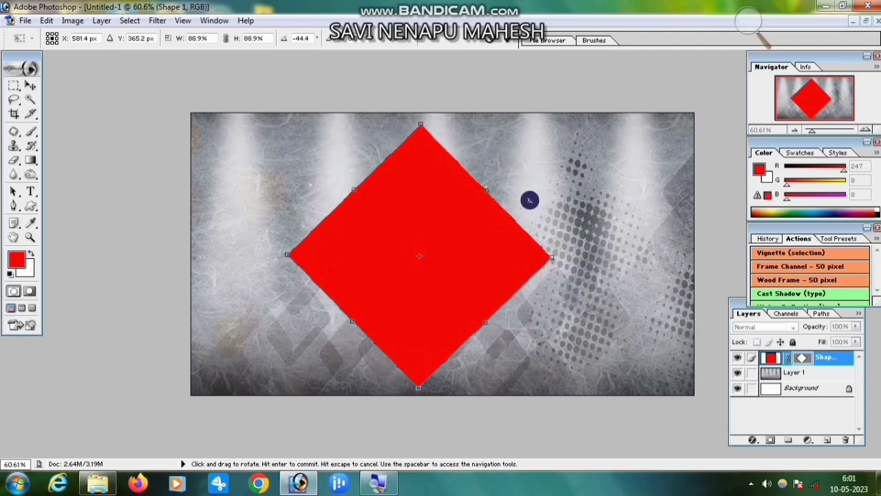
pyautogui.moveTo(422, 256); pyautogui.dragTo(444, 254)
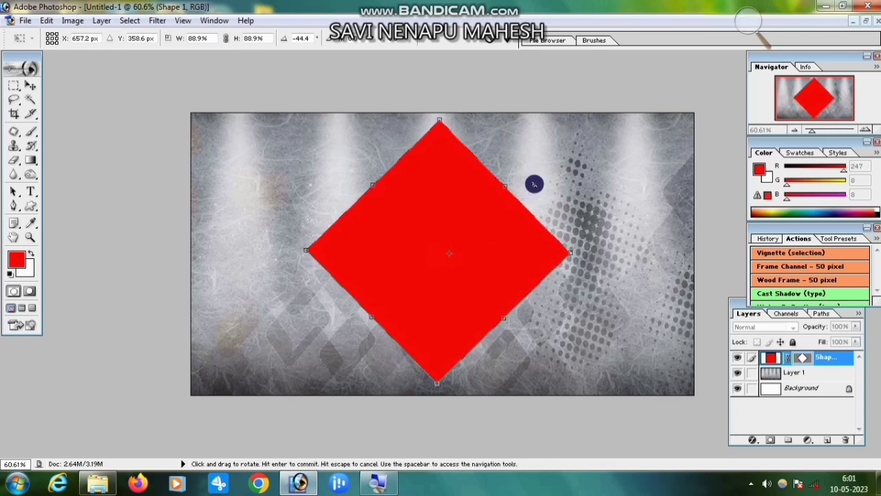
pyautogui.moveTo(531, 183); pyautogui.dragTo(541, 168)
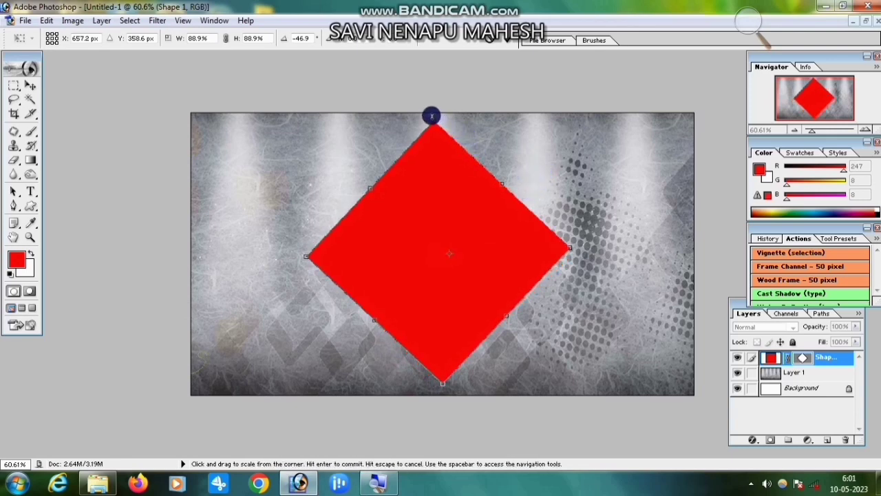
pyautogui.moveTo(434, 120); pyautogui.dragTo(435, 142)
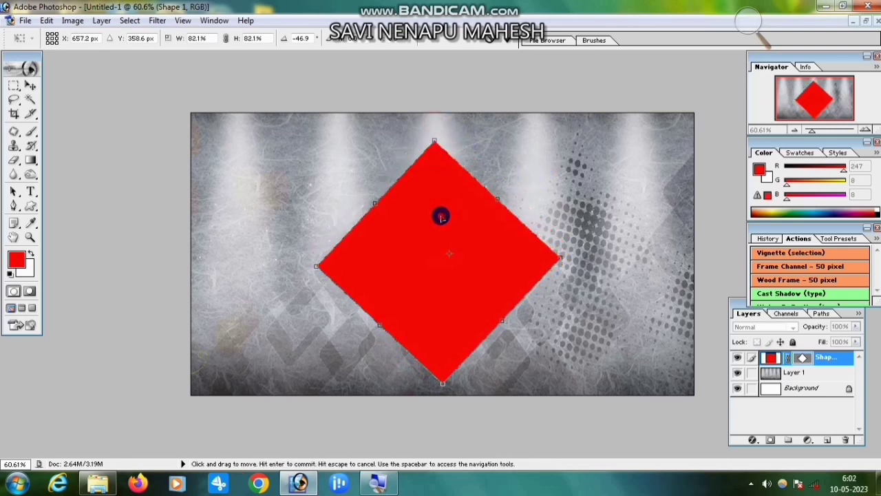
pyautogui.moveTo(440, 217); pyautogui.dragTo(441, 210)
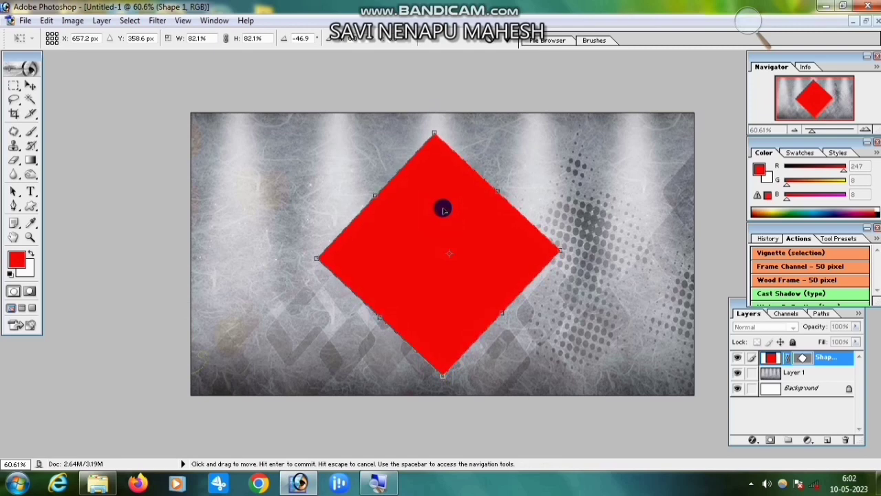
pyautogui.press('Return')
# Open the portrait photo from the New folder (5) window in Photoshop alongside the Untitled-1 document
pyautogui.click(31, 236)
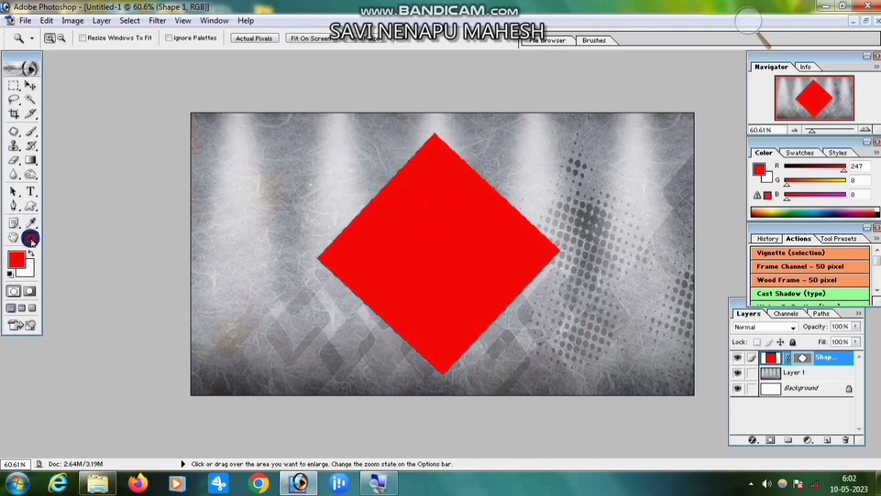
pyautogui.click(536, 262)
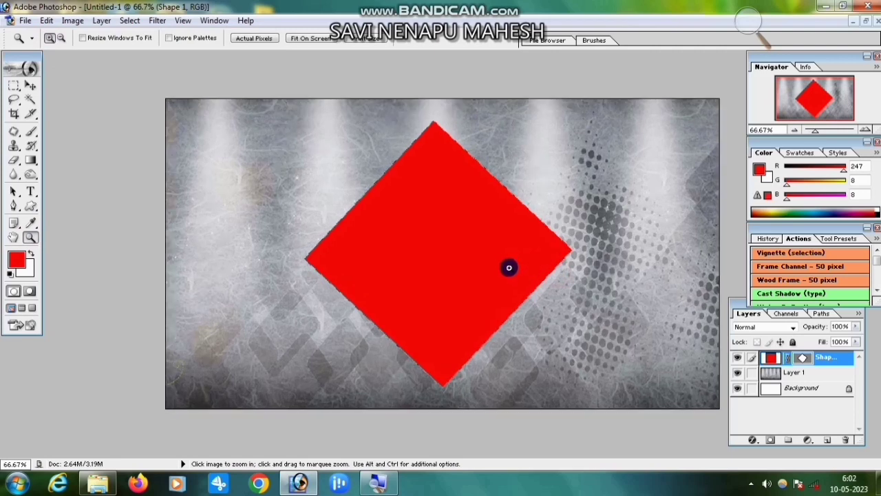
pyautogui.click(506, 265)
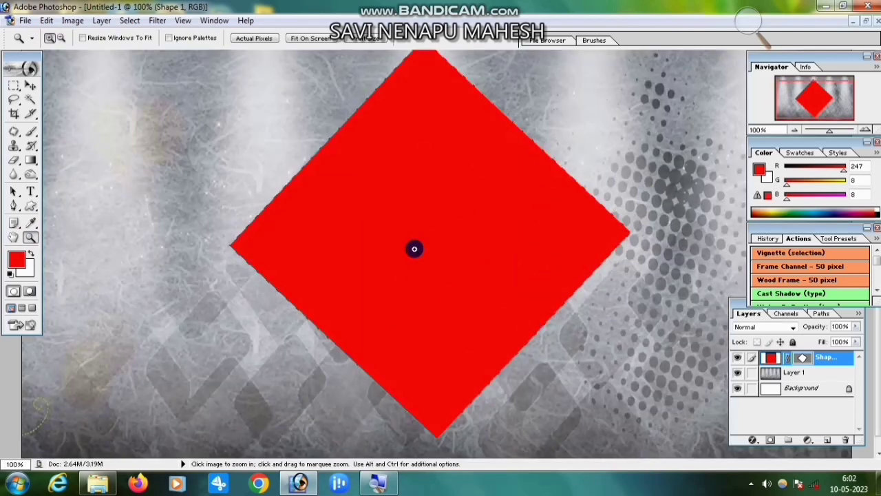
pyautogui.click(827, 8)
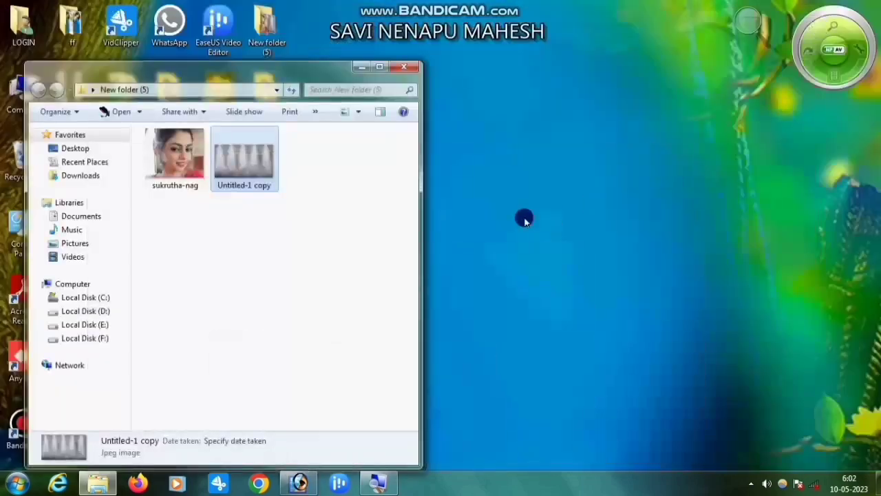
pyautogui.click(340, 190)
pyautogui.moveTo(175, 158); pyautogui.dragTo(500, 189)
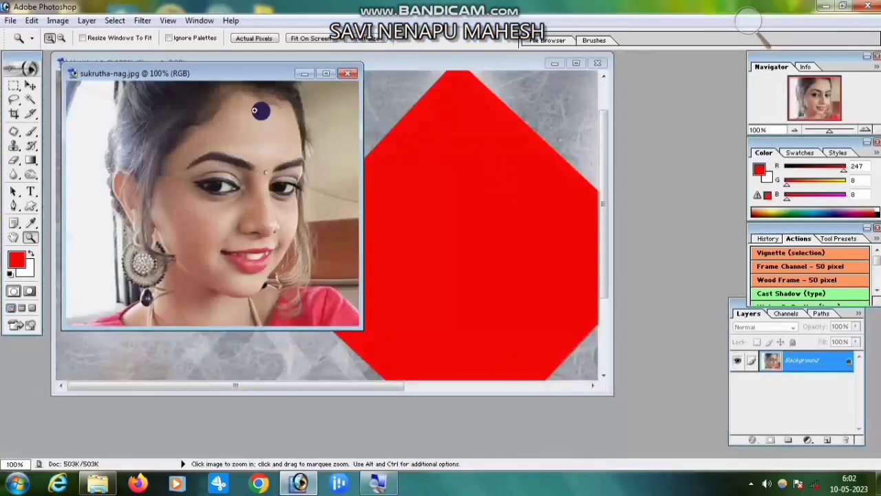
# Select the entire portrait photo and copy it, keeping both documents in view
pyautogui.moveTo(243, 78); pyautogui.dragTo(702, 103)
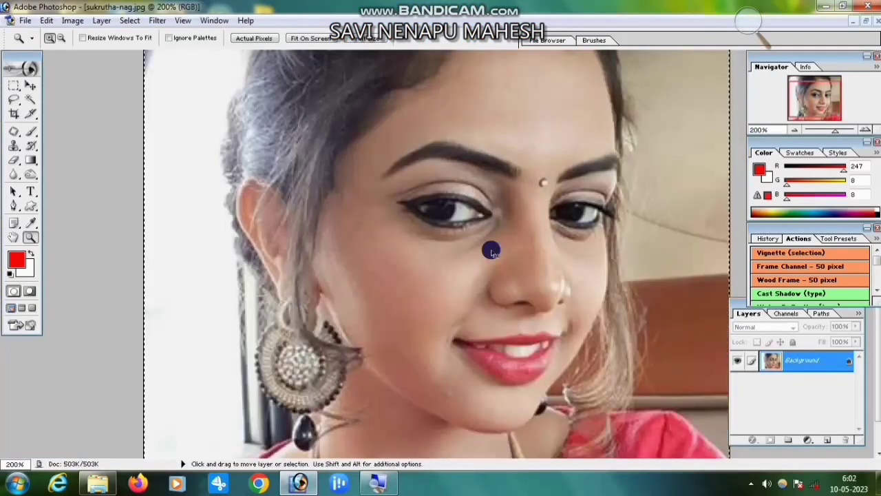
pyautogui.press('w')
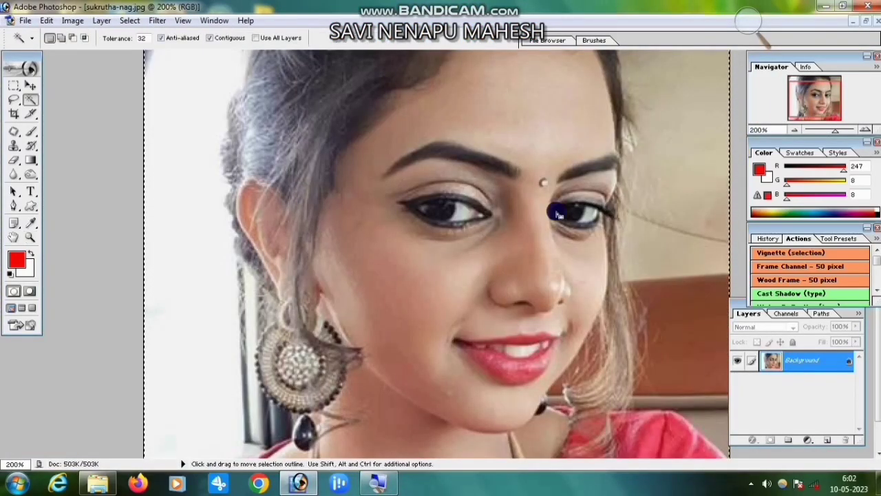
pyautogui.click(867, 22)
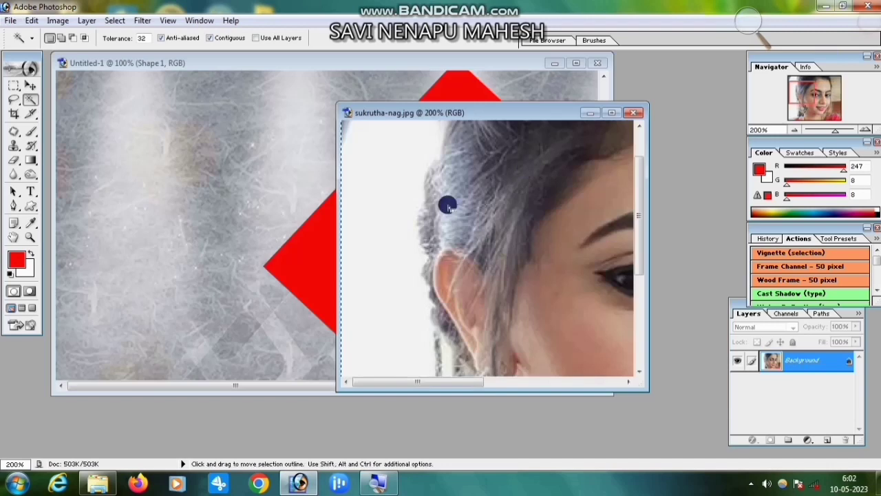
# Paste the copied portrait as a new layer in the maximized Untitled-1 document and move it over the red diamond
pyautogui.click(303, 196)
pyautogui.click(364, 226)
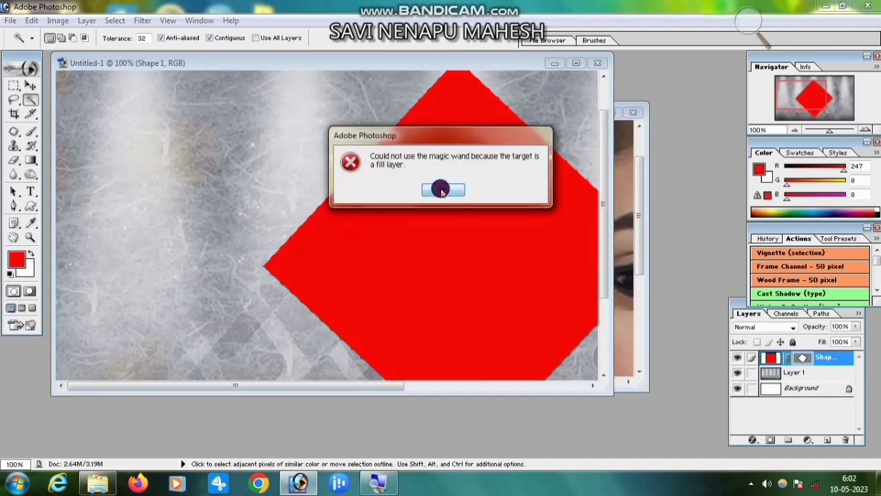
pyautogui.click(442, 191)
pyautogui.click(448, 232)
pyautogui.click(448, 191)
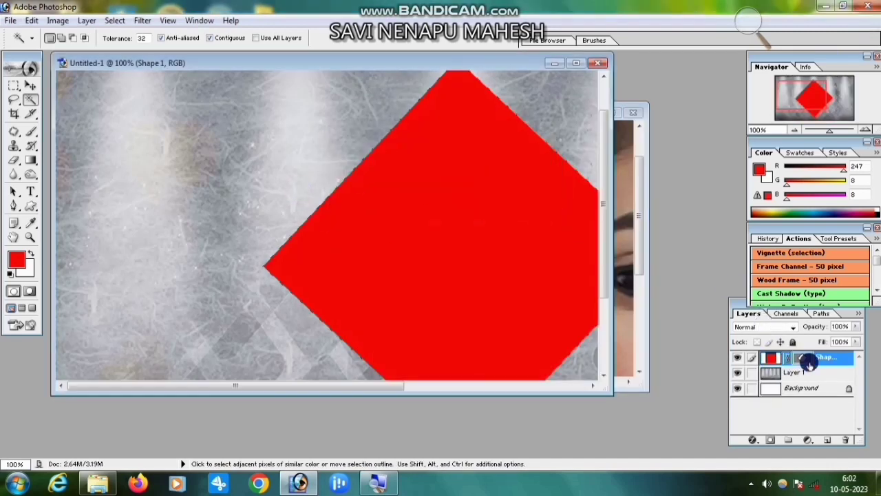
pyautogui.click(30, 88)
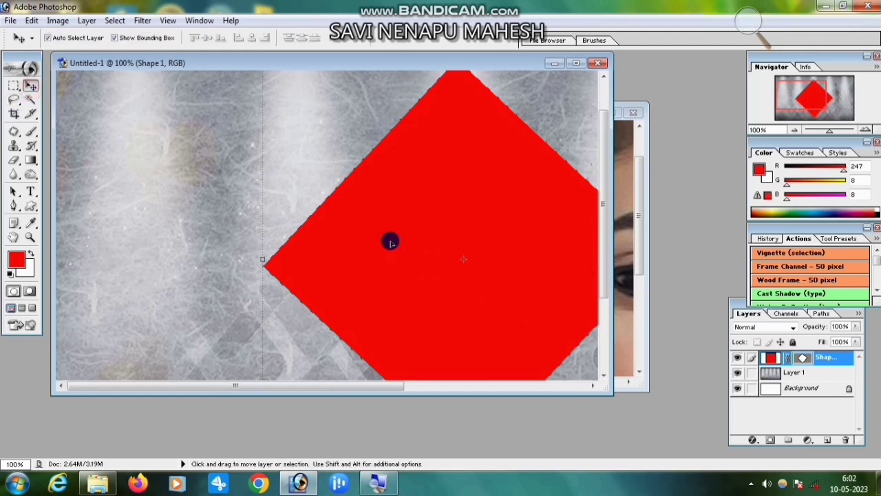
pyautogui.click(576, 63)
pyautogui.hotkey('ctrl', 'v')
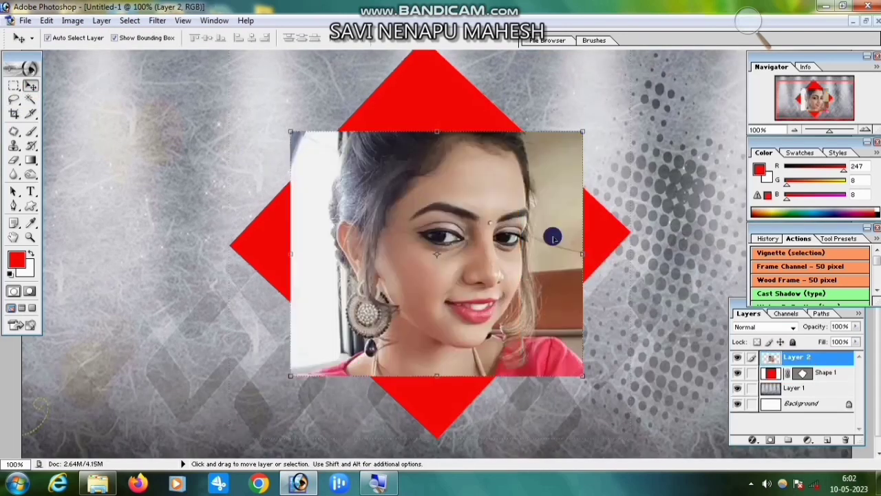
pyautogui.moveTo(511, 227); pyautogui.dragTo(452, 232)
pyautogui.press('alt')
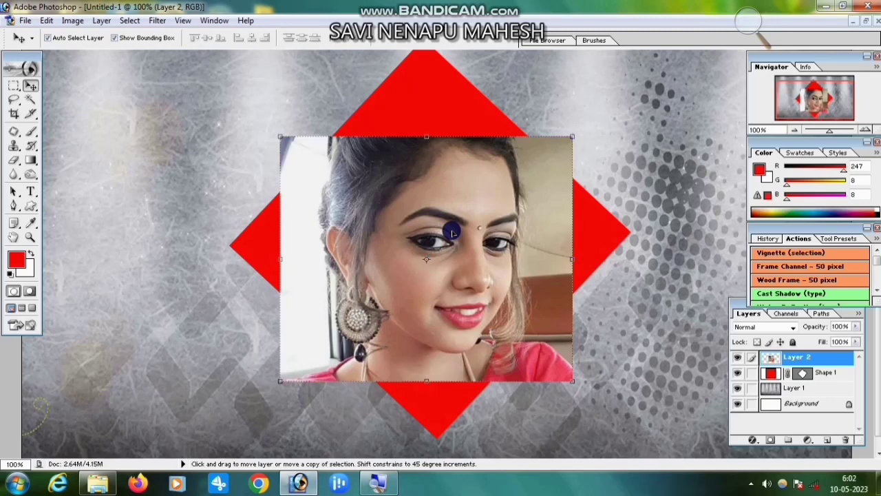
# Clip the portrait to the red diamond, scale it to about 167.8% and position the face to fill the diamond
pyautogui.hotkey('ctrl', 'g')
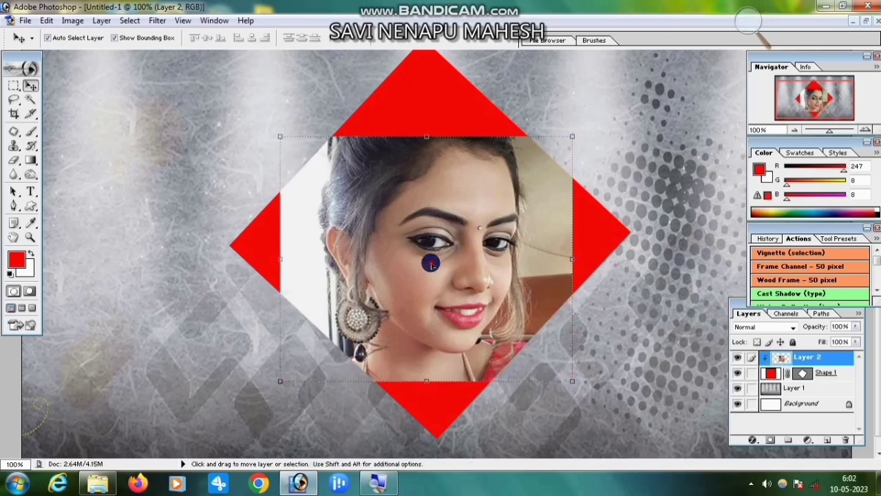
pyautogui.moveTo(431, 264); pyautogui.dragTo(370, 269)
pyautogui.hotkey('ctrl', 't')
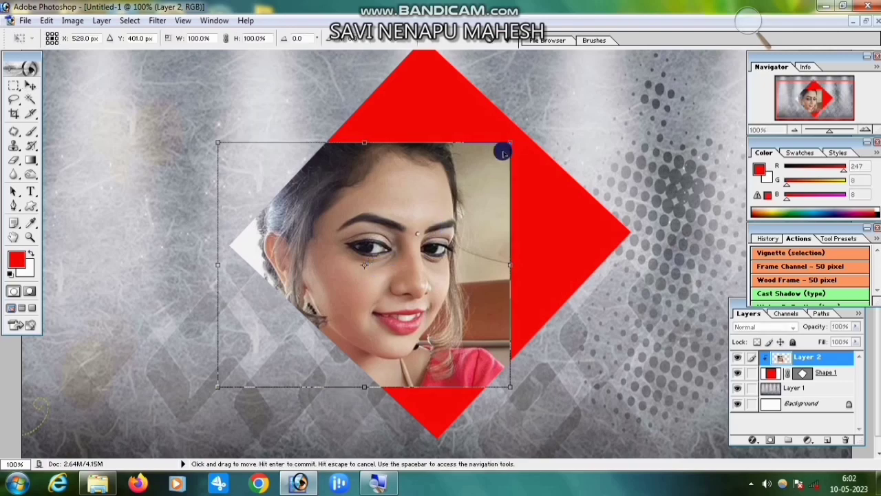
pyautogui.moveTo(508, 142); pyautogui.dragTo(637, 31)
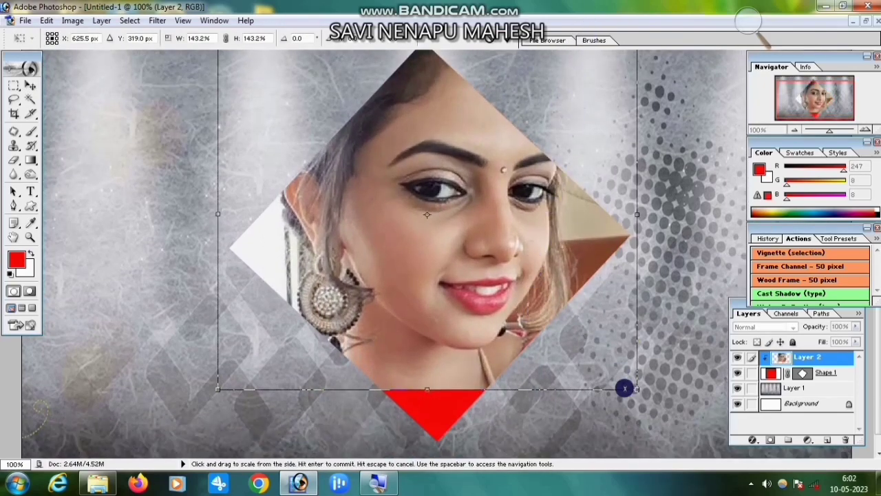
pyautogui.moveTo(637, 390); pyautogui.dragTo(665, 434)
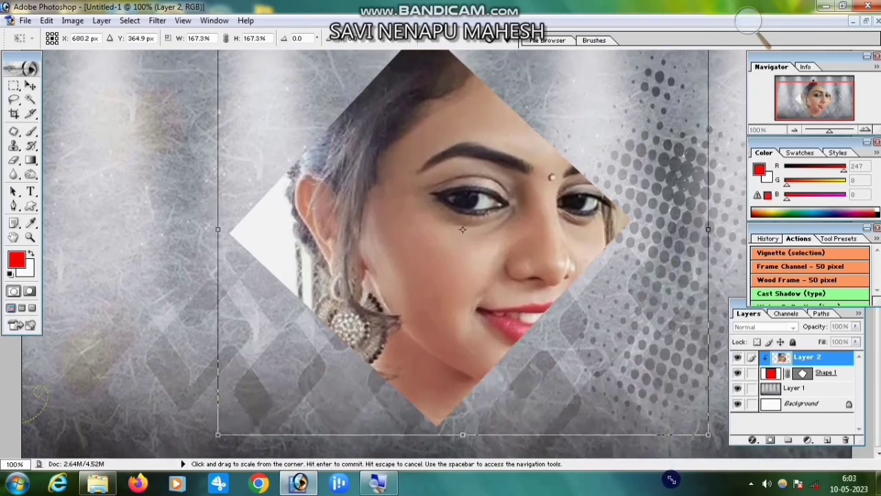
pyautogui.moveTo(475, 347); pyautogui.dragTo(453, 352)
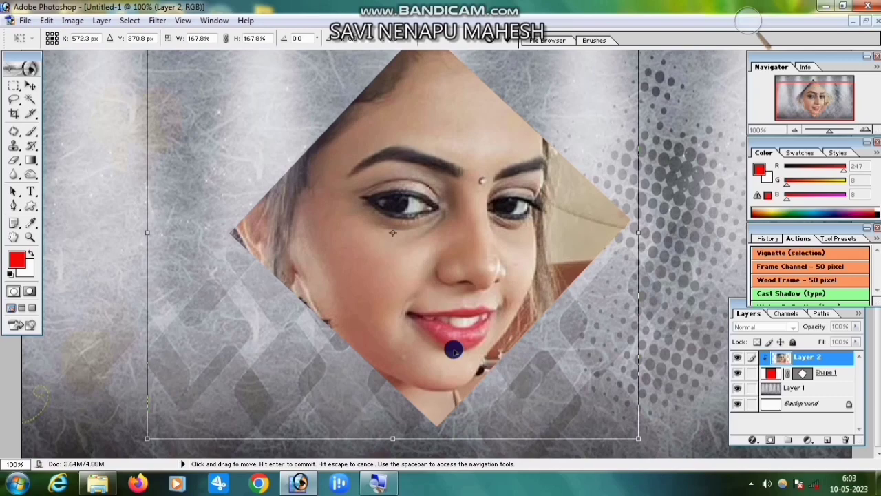
pyautogui.press('Return')
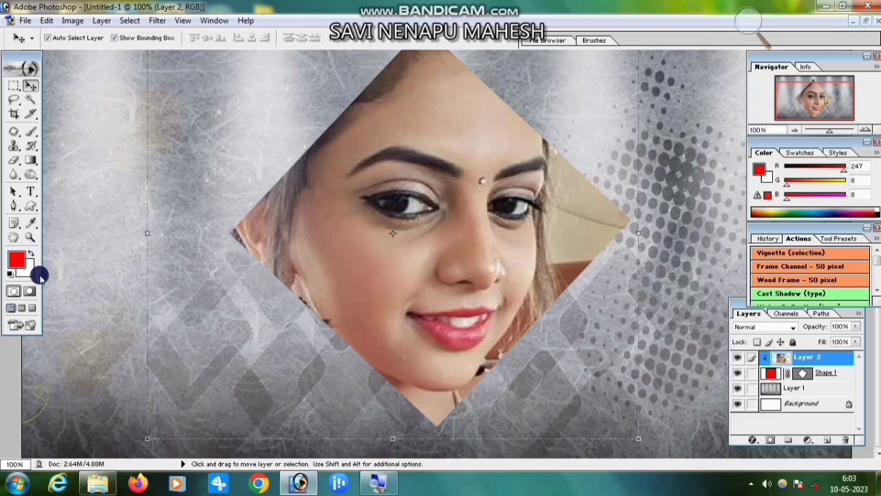
# Link the Shape 1 layer to the clipped portrait on Layer 2 and merge them into one layer
pyautogui.click(31, 236)
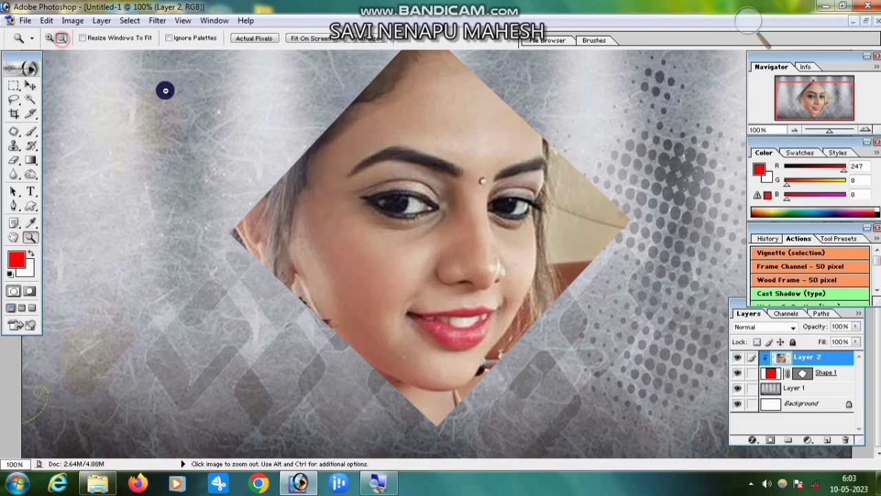
pyautogui.keyDown('alt'); pyautogui.click(482, 255); pyautogui.keyUp('alt')
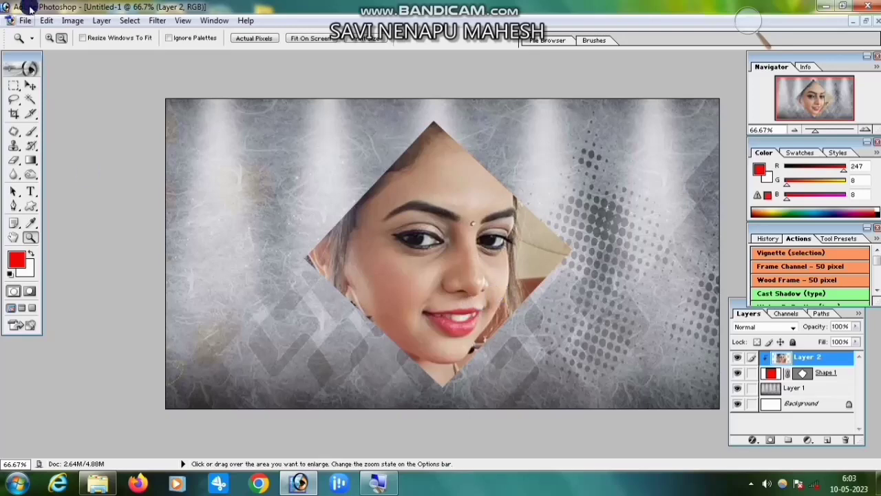
pyautogui.click(49, 38)
pyautogui.click(421, 245)
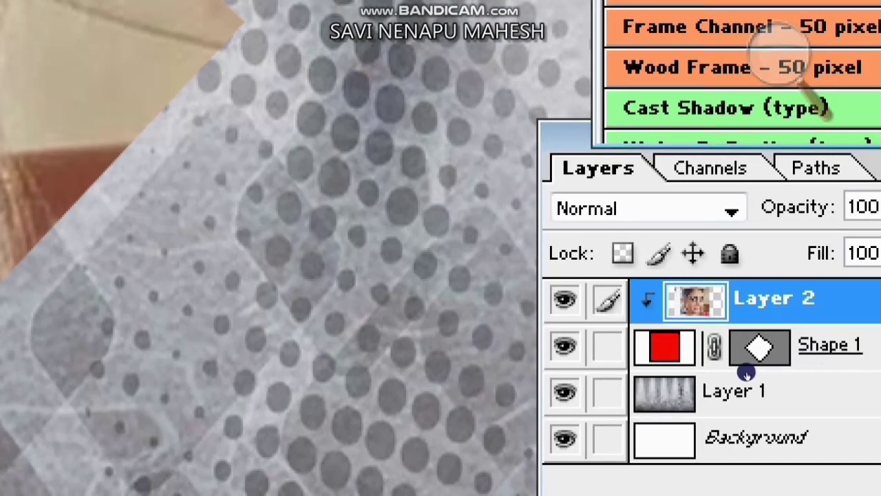
pyautogui.click(608, 347)
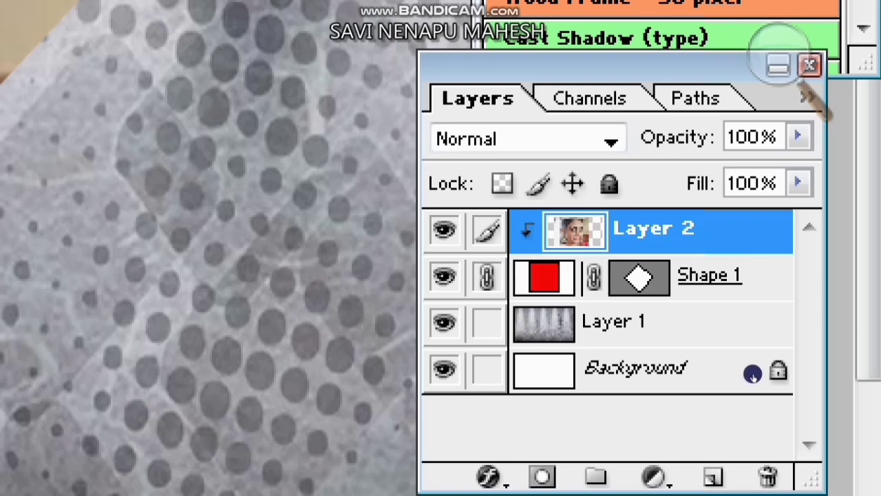
pyautogui.hotkey('ctrl', 'e')
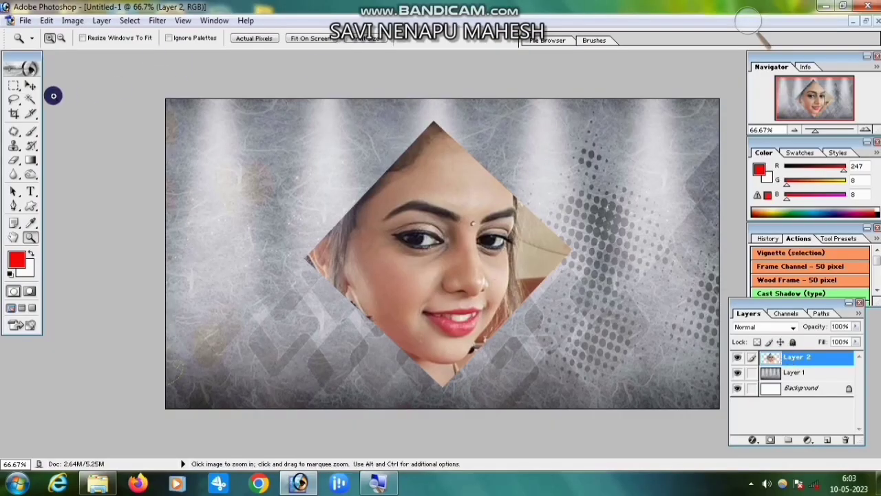
# Move the merged portrait diamond slightly up and to the left on the canvas
pyautogui.click(30, 85)
pyautogui.rightClick(444, 229)
pyautogui.click(427, 238)
pyautogui.moveTo(449, 240); pyautogui.dragTo(425, 235)
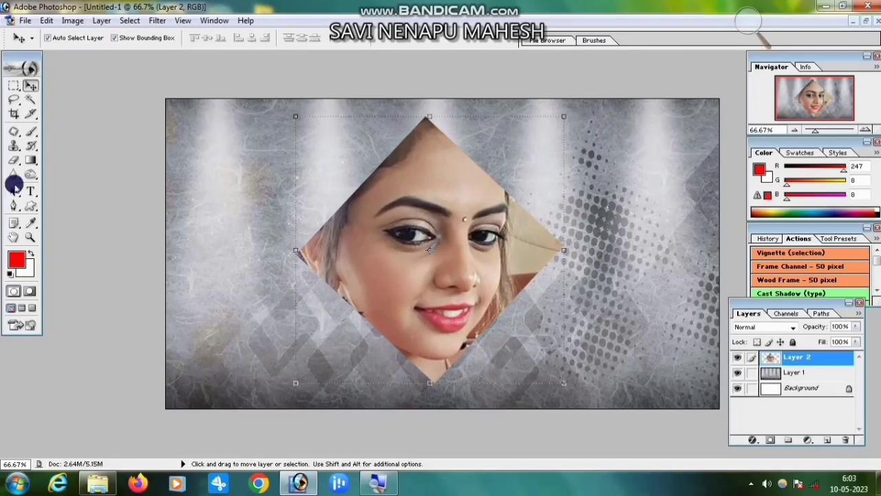
# Stack about 50 copies of the portrait diamond on Layer 2, each nudged slightly upward, to build a thick 3D edge
pyautogui.click(30, 237)
pyautogui.click(481, 237)
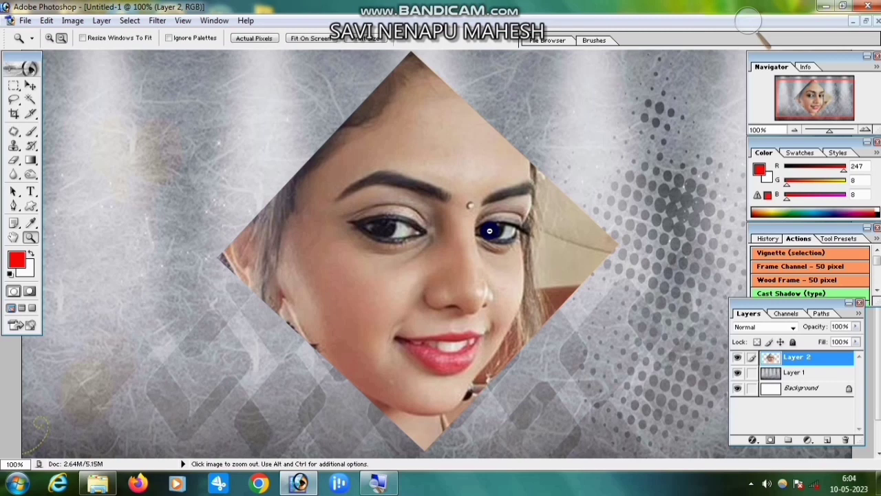
pyautogui.press('alt')
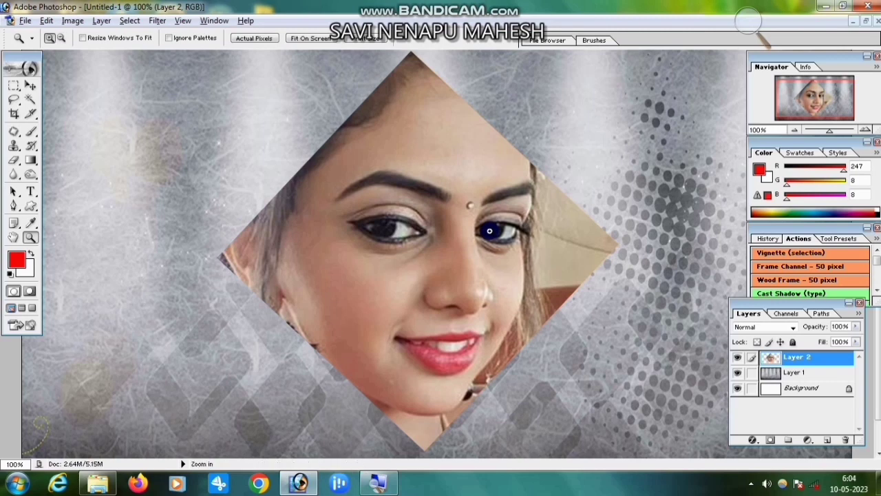
pyautogui.press('v')
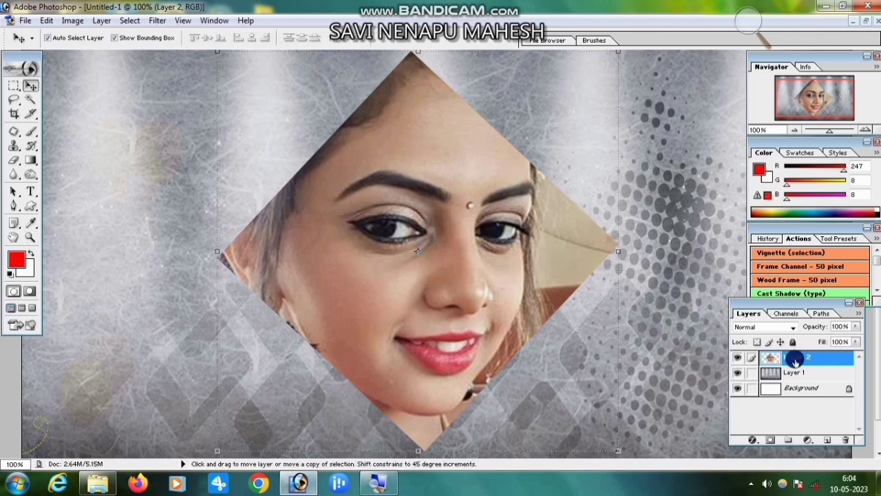
pyautogui.hotkey('ctrl', 'j')
pyautogui.hotkey('ctrl', 'j')
pyautogui.hotkey('ctrl', 'j')
pyautogui.hotkey('alt', 'Up')
pyautogui.hotkey('alt', 'Up')
pyautogui.hotkey('alt', 'Up')
pyautogui.hotkey('alt', 'Up')
pyautogui.hotkey('alt', 'Up')
pyautogui.hotkey('alt', 'Up')
pyautogui.hotkey('alt', 'Up')
pyautogui.hotkey('alt', 'Up')
pyautogui.hotkey('alt', 'Up')
pyautogui.hotkey('alt', 'Up')
pyautogui.hotkey('alt', 'Up')
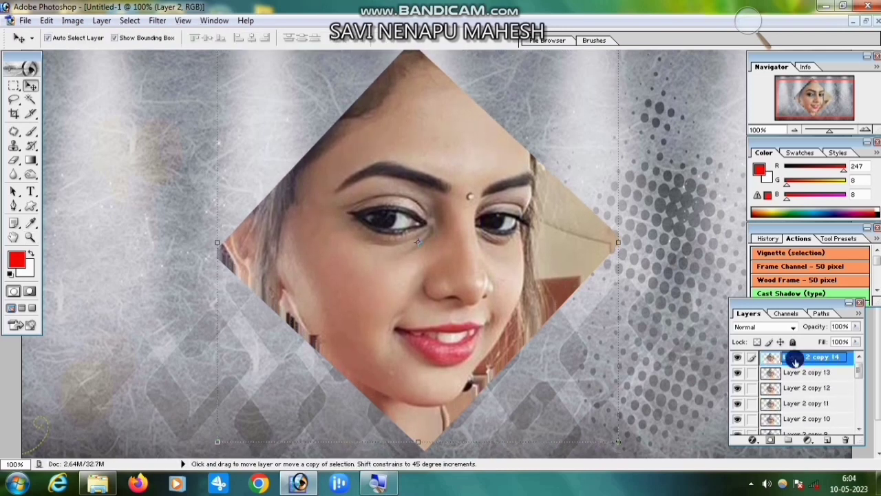
pyautogui.hotkey('alt', 'Up')
pyautogui.hotkey('alt', 'Up')
pyautogui.hotkey('alt', 'Up')
pyautogui.hotkey('alt', 'Up')
pyautogui.hotkey('alt', 'Up')
pyautogui.hotkey('alt', 'Up')
pyautogui.hotkey('alt', 'Up')
pyautogui.hotkey('alt', 'Up')
pyautogui.hotkey('alt', 'Up')
pyautogui.hotkey('alt', 'Up')
pyautogui.hotkey('alt', 'Up')
pyautogui.hotkey('alt', 'Up')
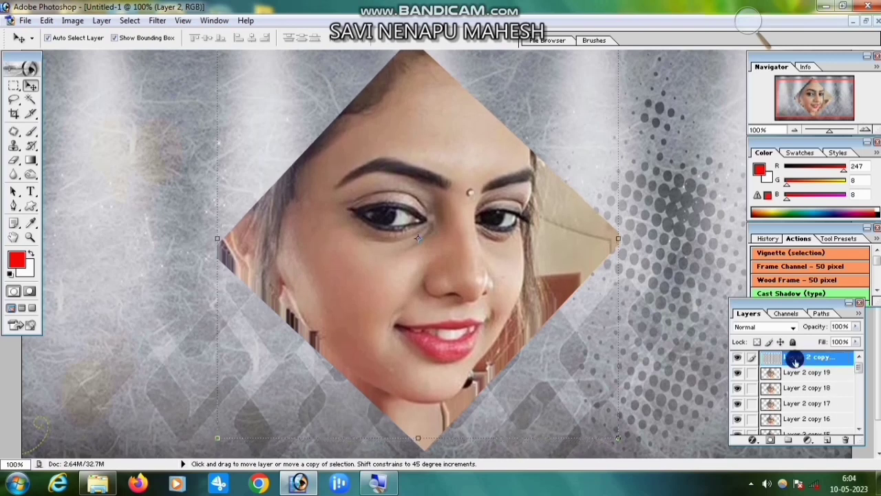
pyautogui.hotkey('alt', 'Up')
pyautogui.hotkey('alt', 'Up')
pyautogui.hotkey('alt', 'Up')
pyautogui.hotkey('alt', 'Up')
pyautogui.hotkey('alt', 'Up')
pyautogui.hotkey('alt', 'Up')
pyautogui.hotkey('alt', 'Up')
pyautogui.hotkey('alt', 'Up')
pyautogui.hotkey('alt', 'Up')
pyautogui.hotkey('alt', 'Up')
pyautogui.hotkey('alt', 'Up')
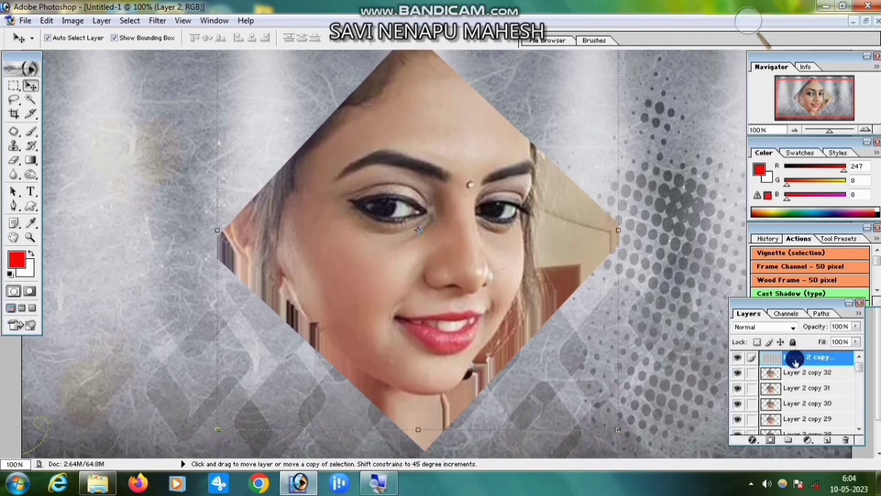
pyautogui.hotkey('alt', 'Up')
pyautogui.hotkey('alt', 'Up')
pyautogui.hotkey('alt', 'Up')
pyautogui.hotkey('alt', 'Up')
pyautogui.hotkey('alt', 'Up')
pyautogui.hotkey('alt', 'Up')
pyautogui.hotkey('alt', 'Up')
pyautogui.hotkey('alt', 'Up')
pyautogui.hotkey('alt', 'Up')
pyautogui.hotkey('alt', 'Up')
pyautogui.hotkey('alt', 'Up')
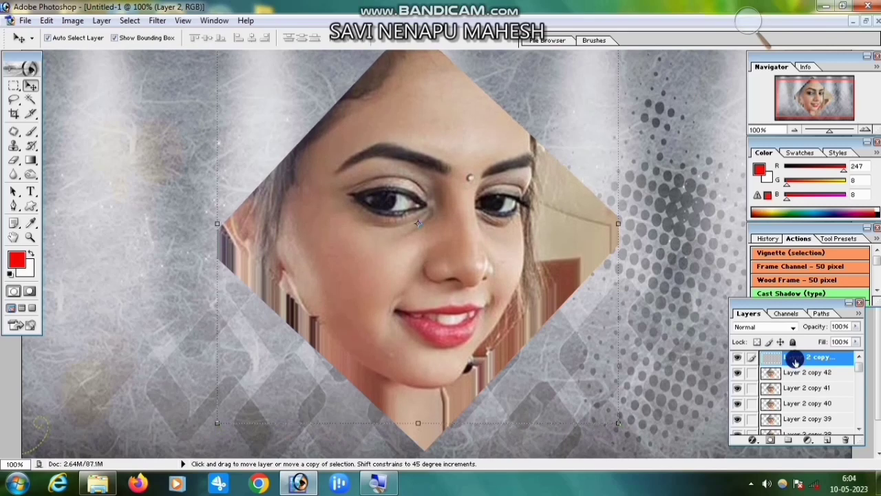
pyautogui.hotkey('alt', 'Up')
pyautogui.hotkey('alt', 'Up')
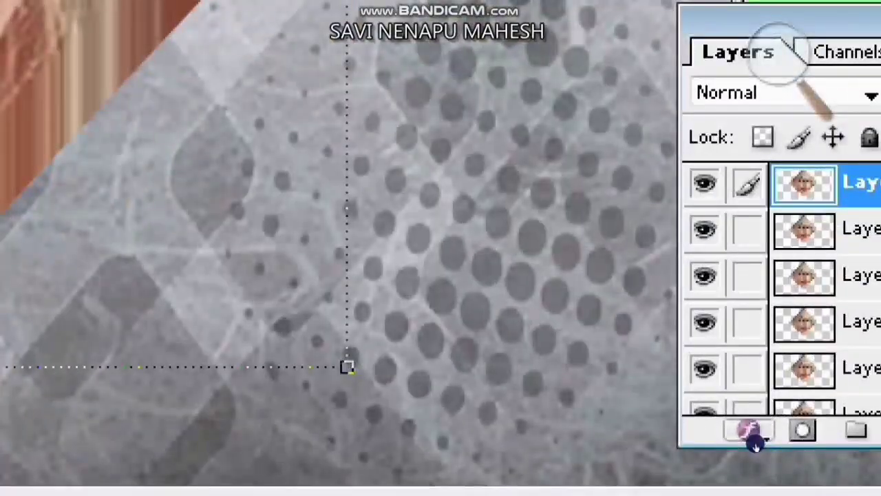
# Add a near-white (FDFBFB) outside stroke to the topmost portrait copy and make it slightly thicker
pyautogui.click(751, 432)
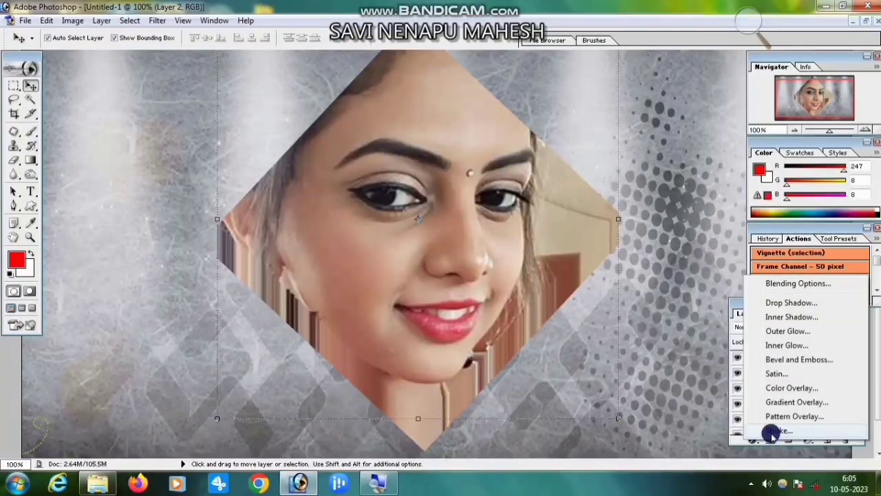
pyautogui.click(771, 431)
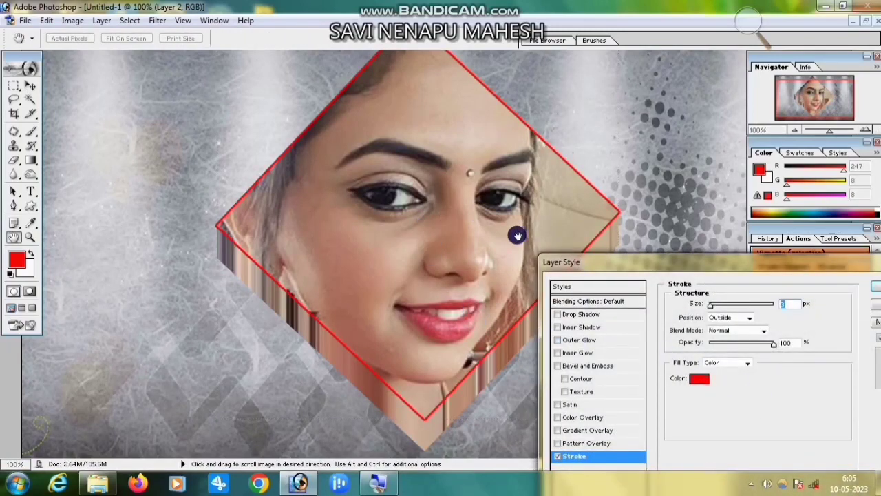
pyautogui.click(700, 378)
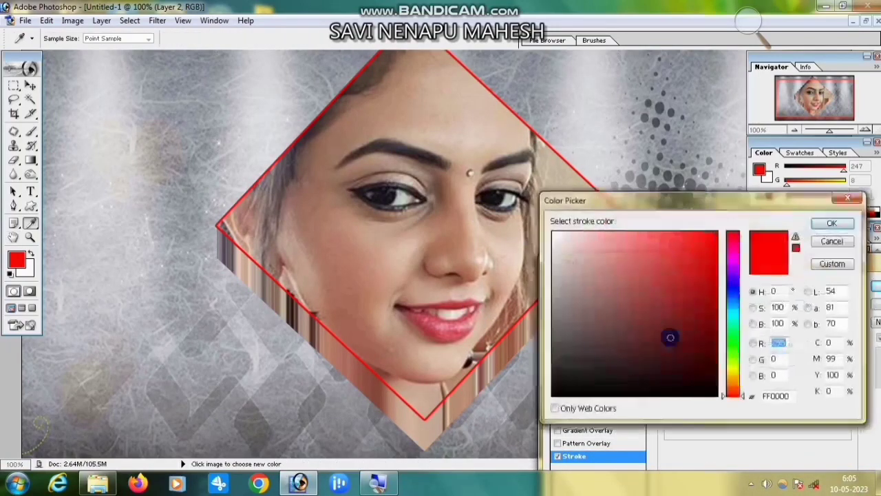
pyautogui.click(554, 233)
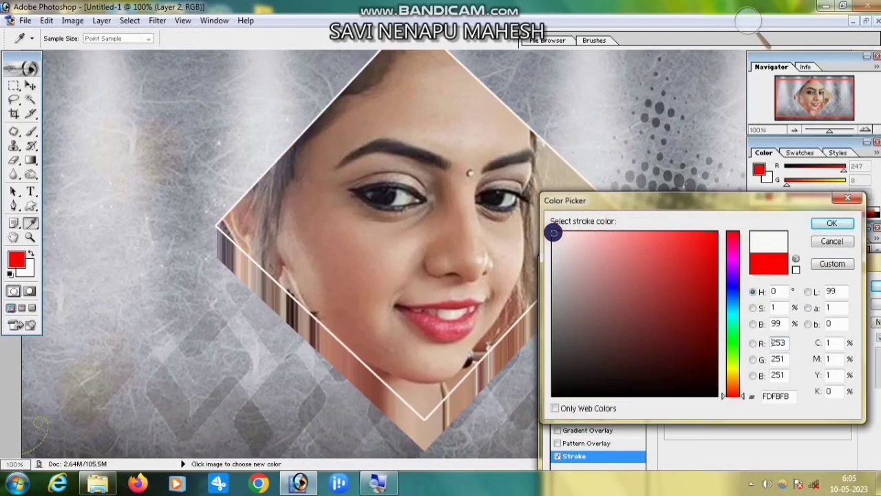
pyautogui.click(832, 223)
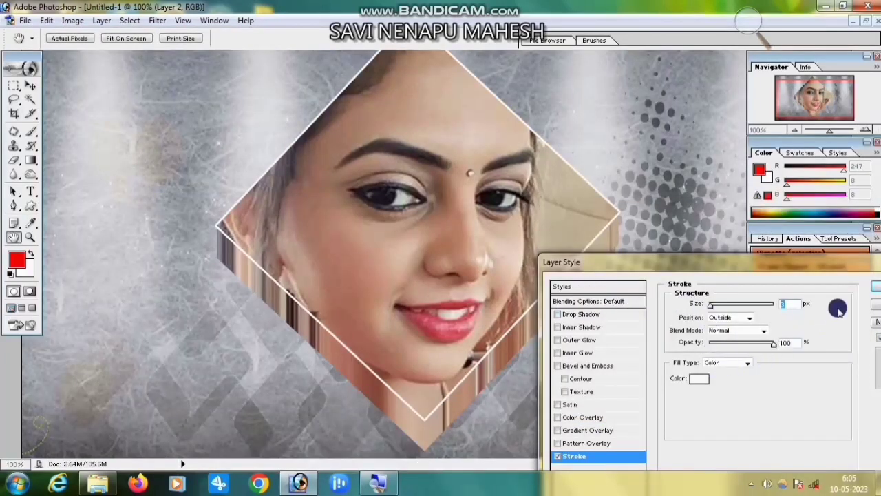
pyautogui.moveTo(713, 306)
pyautogui.mouseDown()
pyautogui.moveTo(731, 307)
pyautogui.moveTo(704, 306)
pyautogui.moveTo(713, 307)
pyautogui.mouseUp()
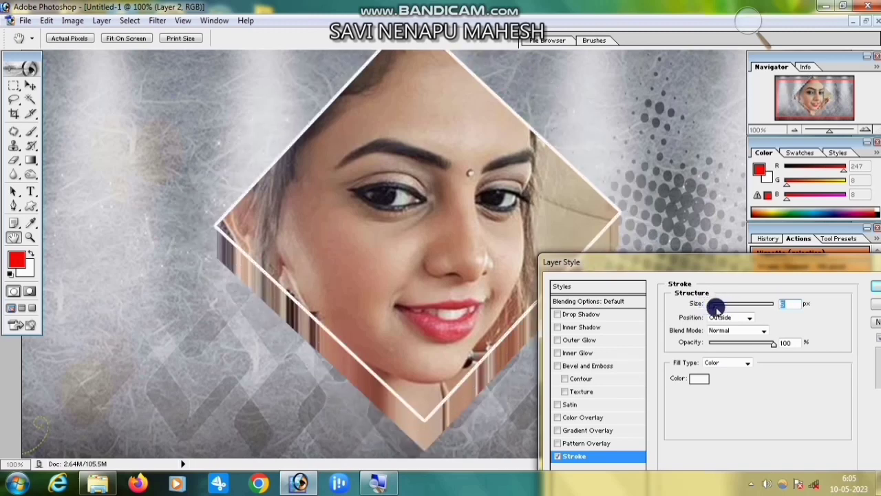
pyautogui.click(874, 286)
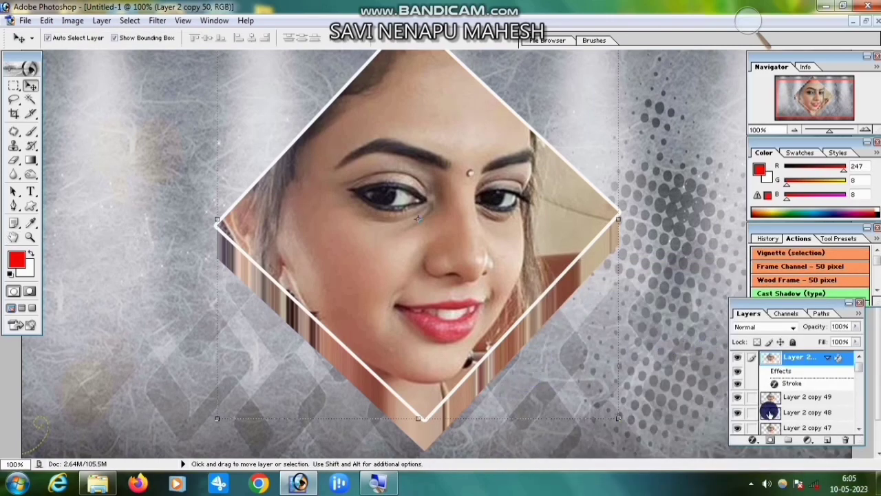
# Add a near-white (F7F5F5) outside stroke to the original Layer 2 beneath the copies, slightly thicker than the default
pyautogui.moveTo(860, 362); pyautogui.dragTo(858, 419)
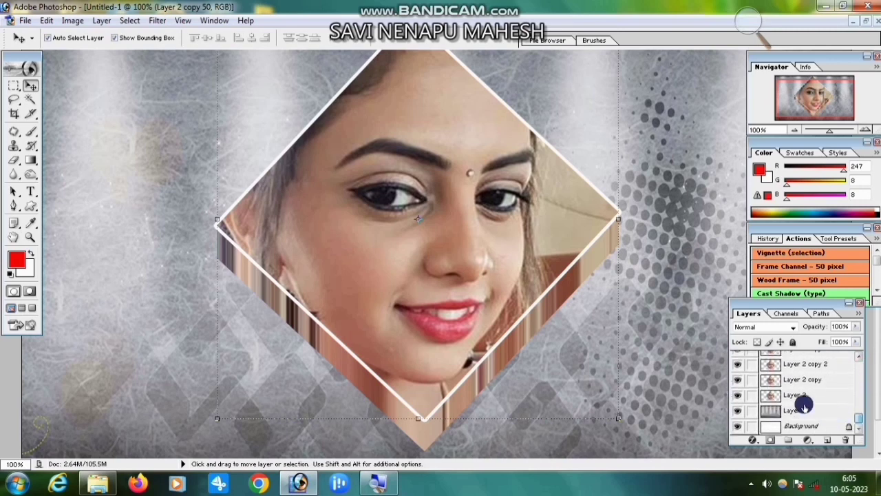
pyautogui.click(800, 397)
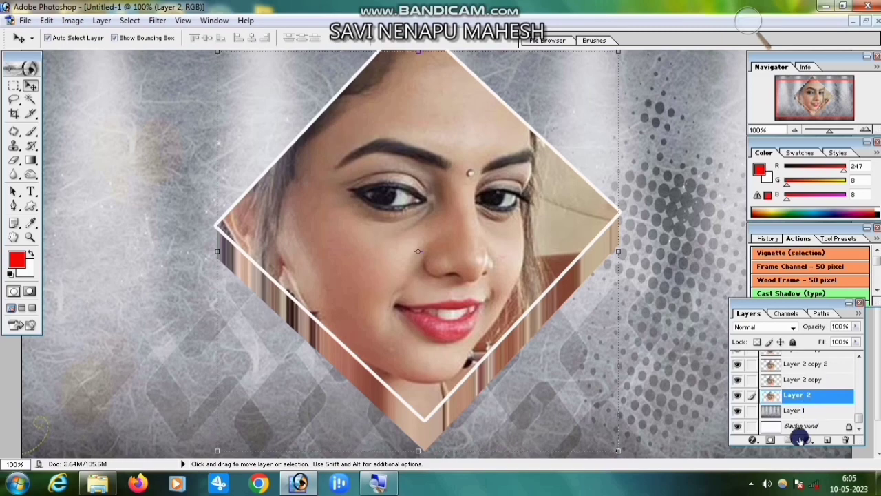
pyautogui.click(754, 442)
pyautogui.click(772, 432)
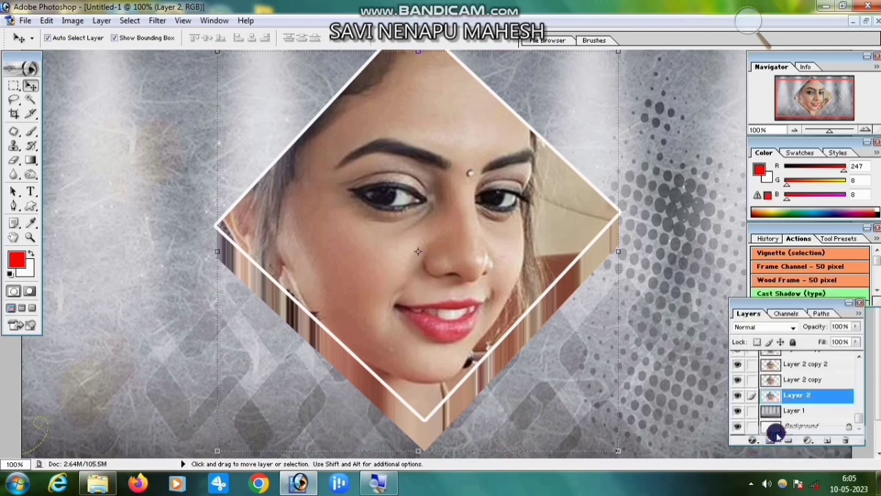
pyautogui.click(701, 384)
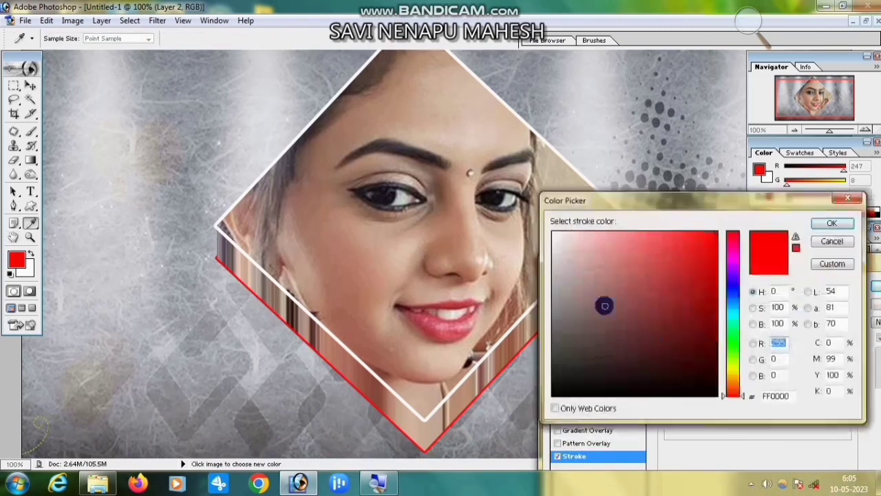
pyautogui.click(553, 236)
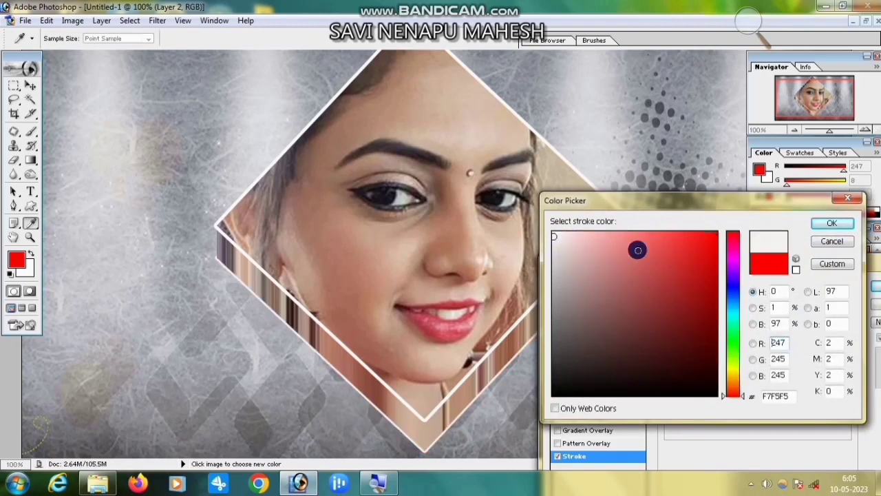
pyautogui.click(831, 222)
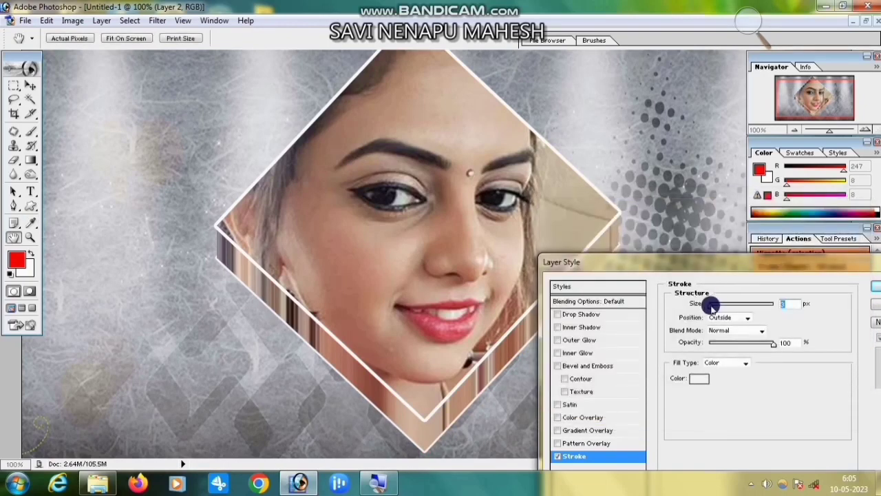
pyautogui.moveTo(712, 307); pyautogui.dragTo(728, 306)
pyautogui.click(871, 285)
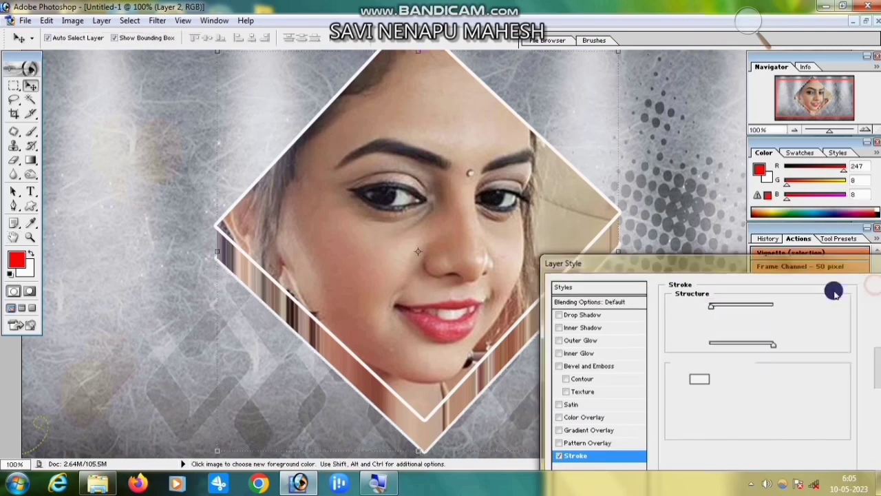
pyautogui.click(31, 237)
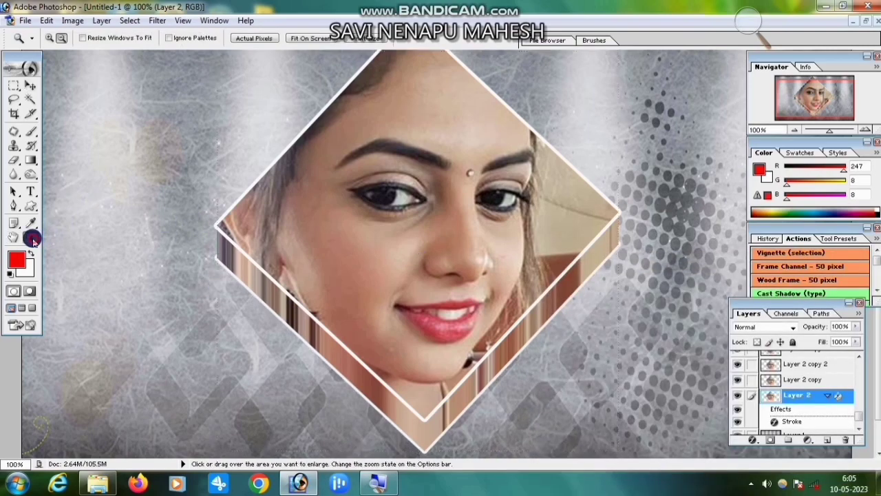
# Link all the stacked portrait copies, including the stroked topmost one, to the original Layer 2
pyautogui.click(61, 38)
pyautogui.click(351, 178)
pyautogui.click(359, 183)
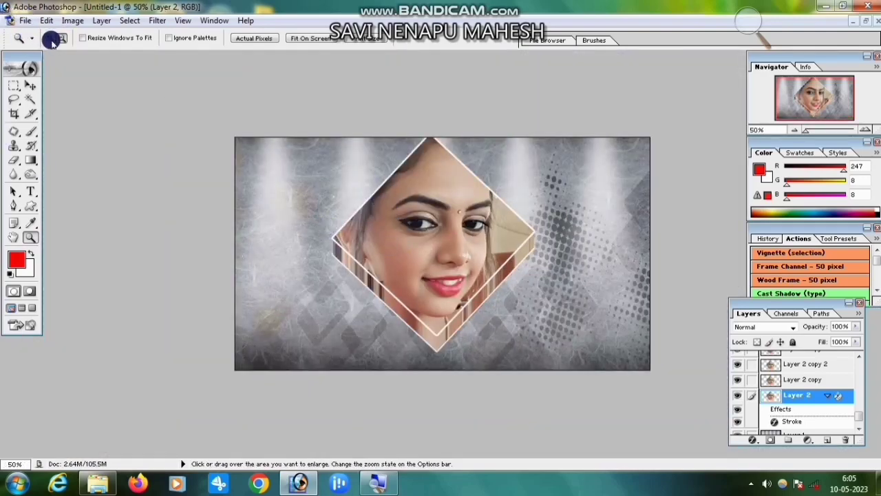
pyautogui.click(396, 303)
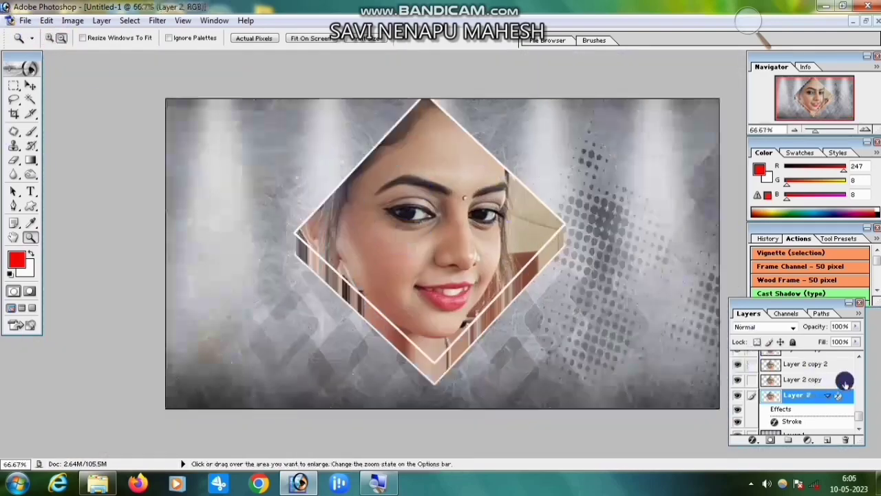
pyautogui.scroll(5, 798, 382)
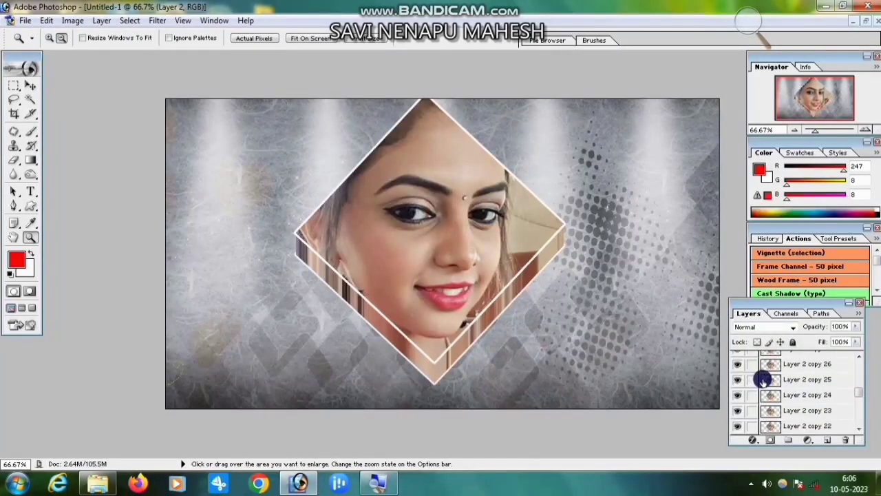
pyautogui.scroll(3, 763, 379)
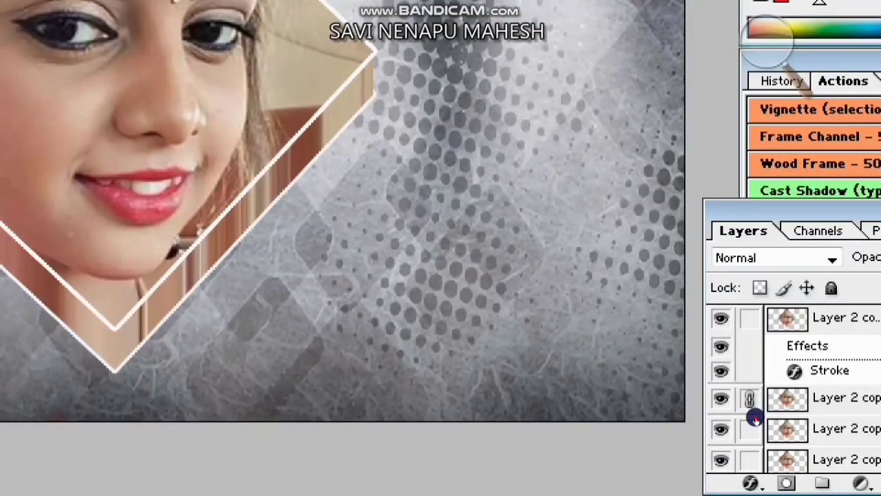
pyautogui.scroll(-3, 751, 428)
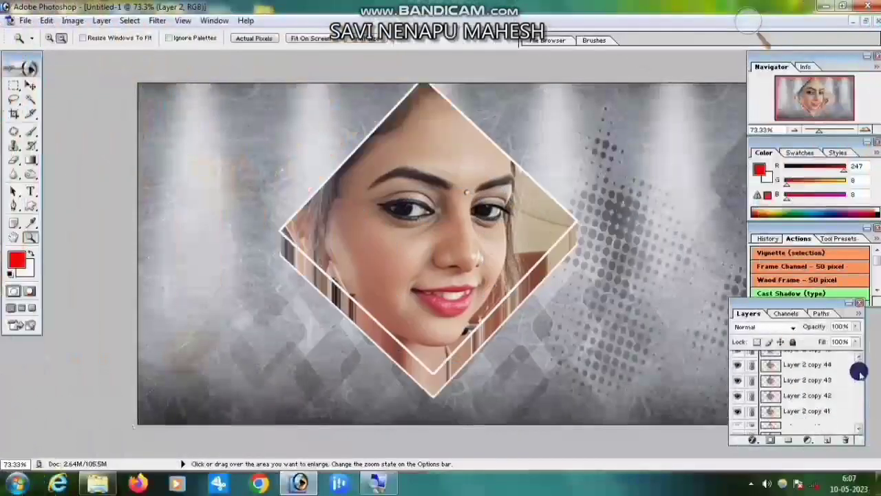
pyautogui.moveTo(859, 370); pyautogui.dragTo(859, 389)
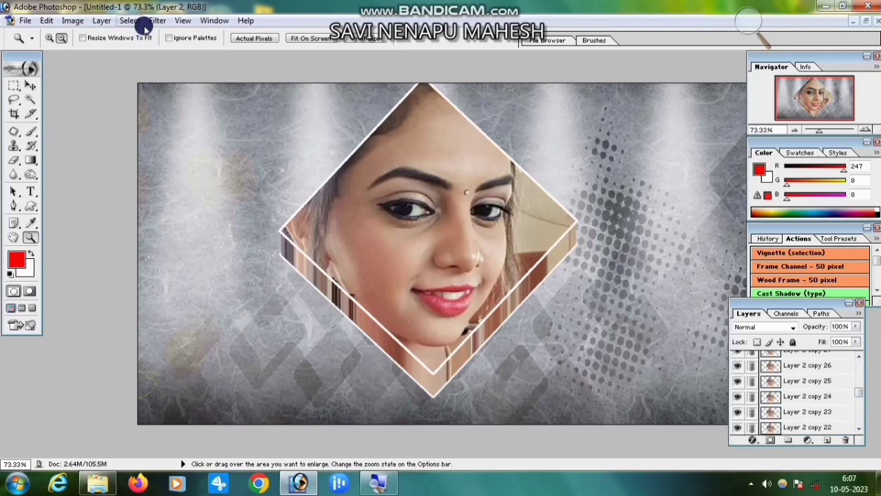
# Group the linked portrait layers into a new layer set named Set 1, keeping Pass Through mode and 100% opacity
pyautogui.click(101, 21)
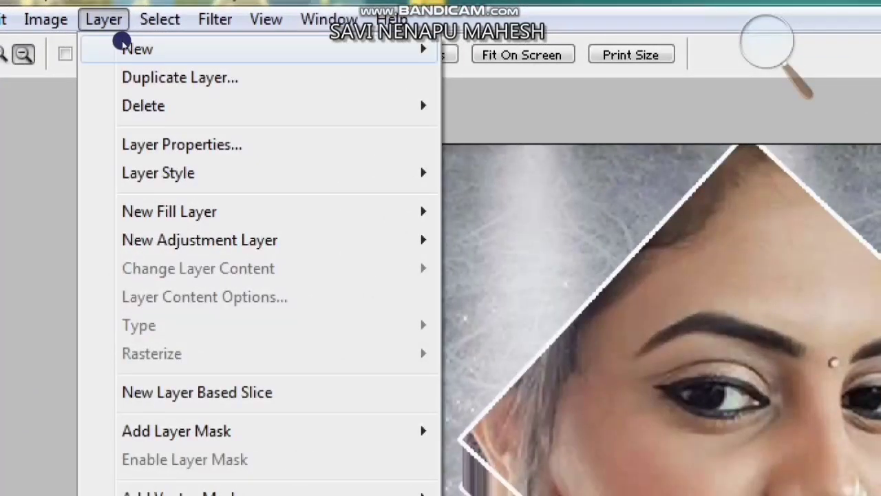
pyautogui.moveTo(122, 42)
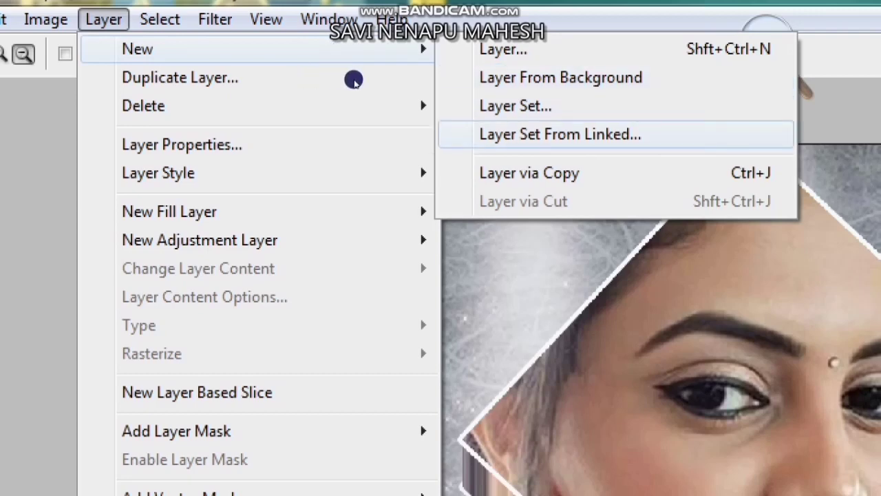
pyautogui.click(561, 135)
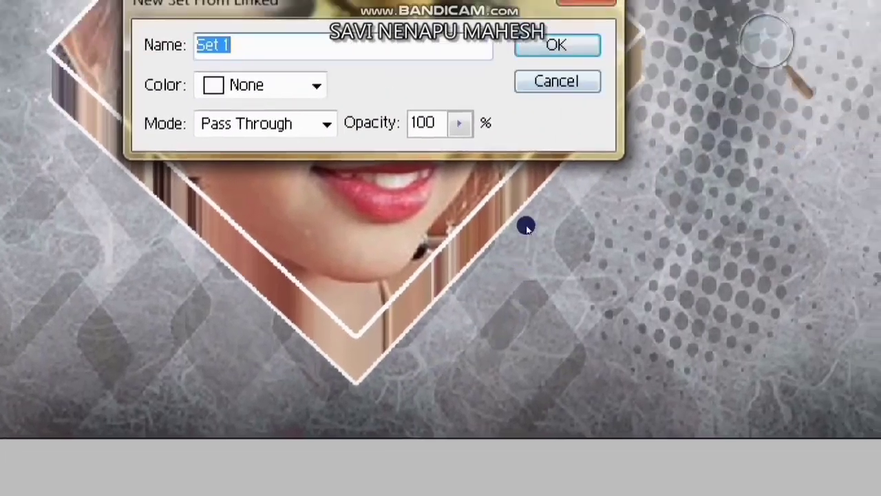
pyautogui.press('Return')
# Move the linked portrait block to the left half of the canvas and rotate it slightly clockwise
pyautogui.moveTo(477, 278); pyautogui.dragTo(370, 284)
pyautogui.hotkey('ctrl', 't')
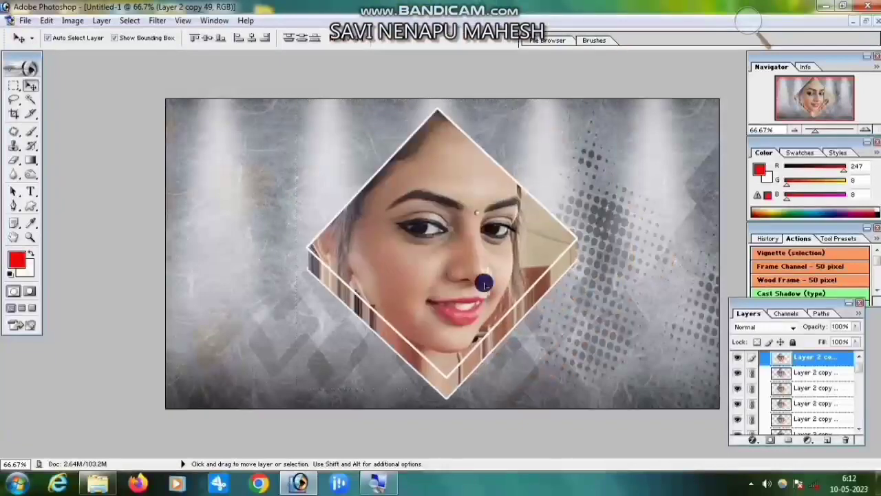
pyautogui.moveTo(571, 265)
pyautogui.mouseDown()
pyautogui.moveTo(562, 321)
pyautogui.moveTo(576, 262)
pyautogui.mouseUp()
pyautogui.press('Return')
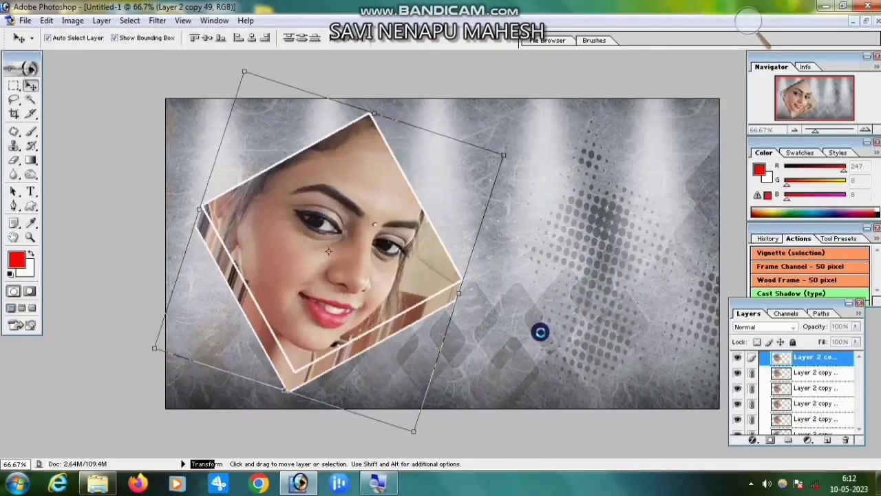
# Select the textured background layer, Layer 1, behind the rotated portrait block
pyautogui.click(561, 300)
pyautogui.click(26, 20)
pyautogui.click(53, 139)
pyautogui.click(456, 271)
pyautogui.click(440, 318)
pyautogui.click(611, 254)
pyautogui.click(532, 155)
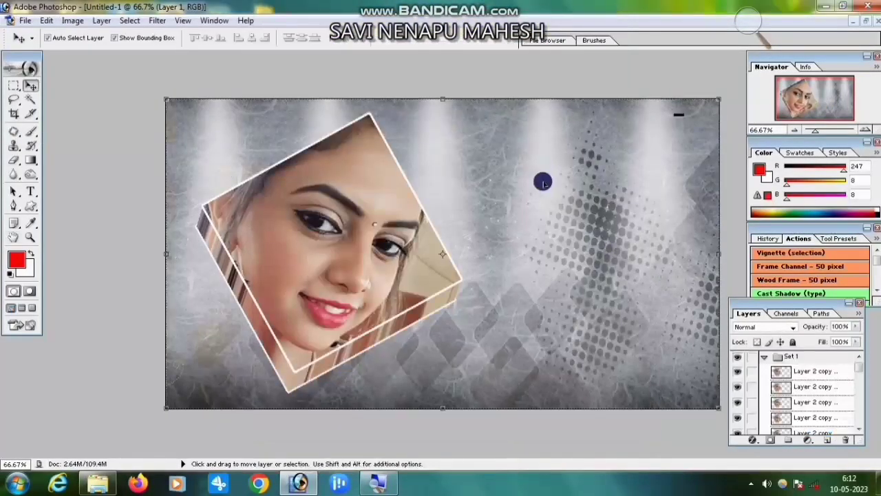